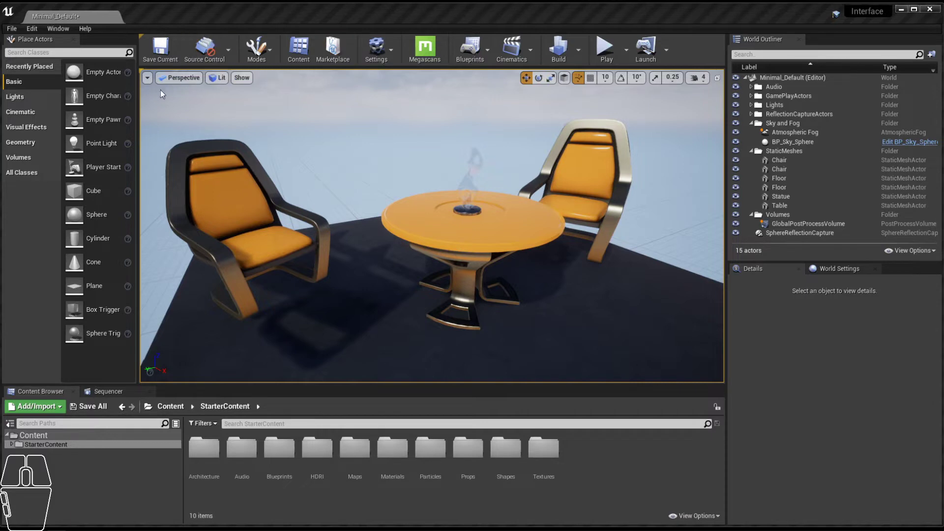
click(147, 77)
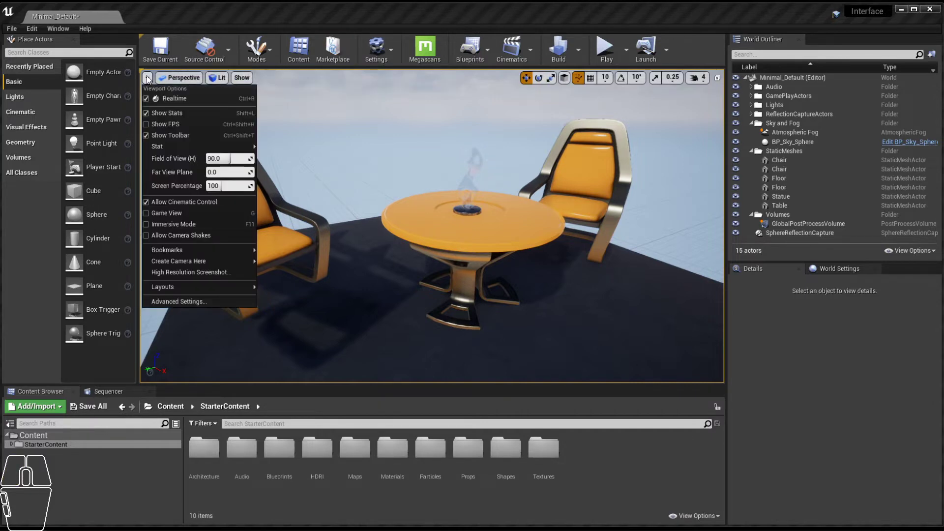
click(147, 78)
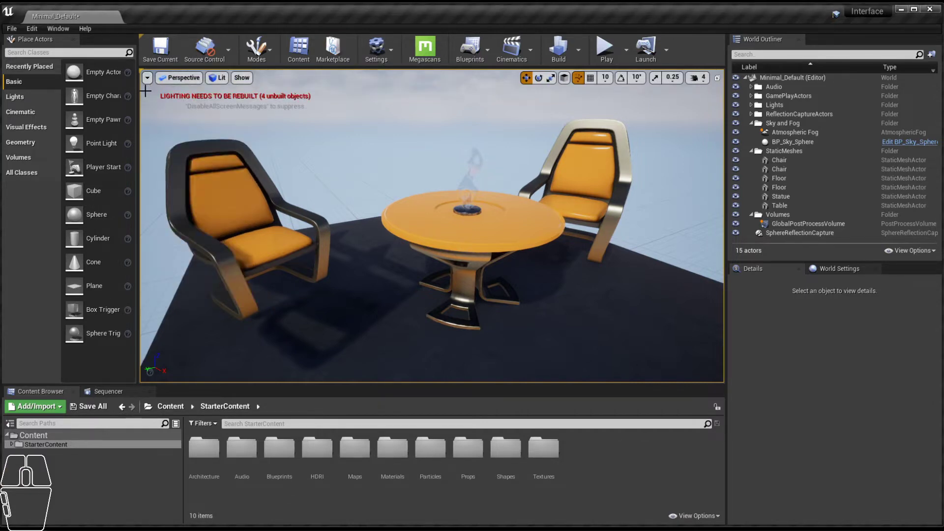
middle_drag(398, 122, 379, 113)
middle_drag(494, 177, 518, 173)
scroll(496, 169, down, 5)
scroll(497, 169, up, 3)
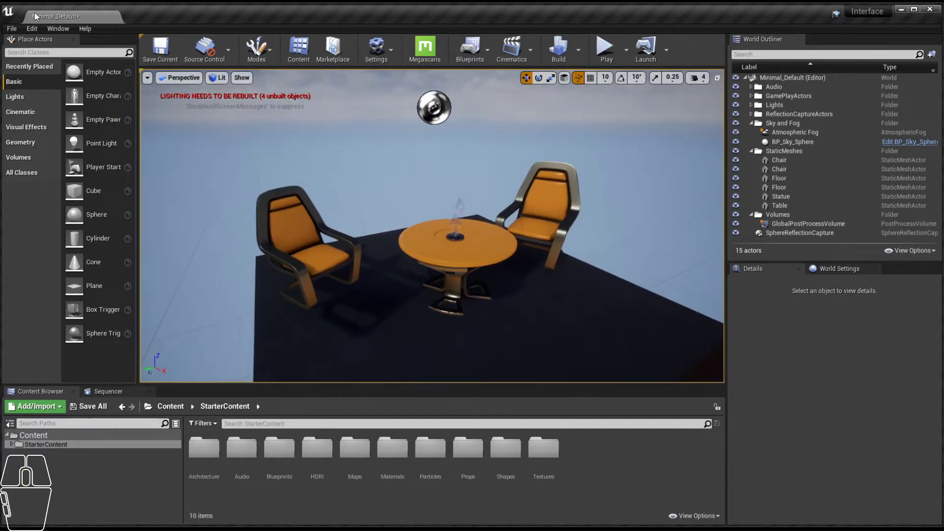
Step: Create a new level from the Default template, discarding the unsaved changes to Minimal_Default
click(15, 26)
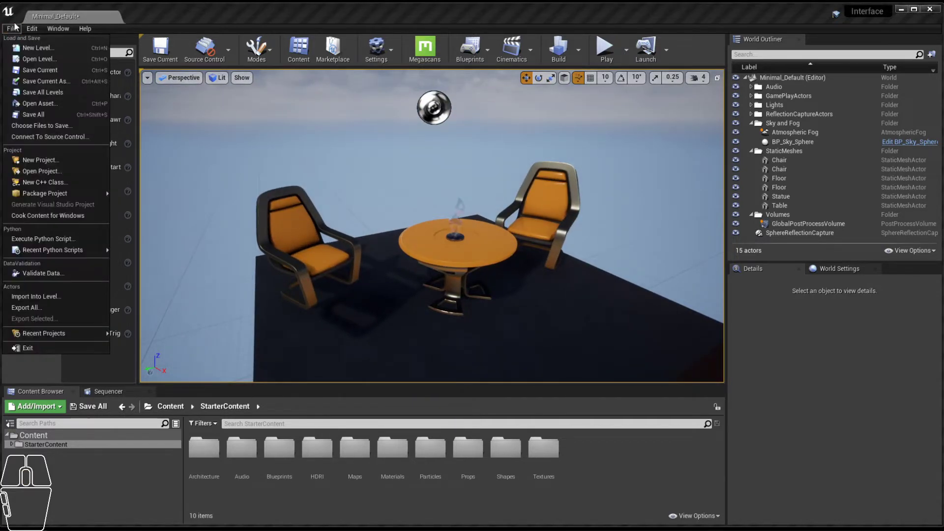
click(48, 51)
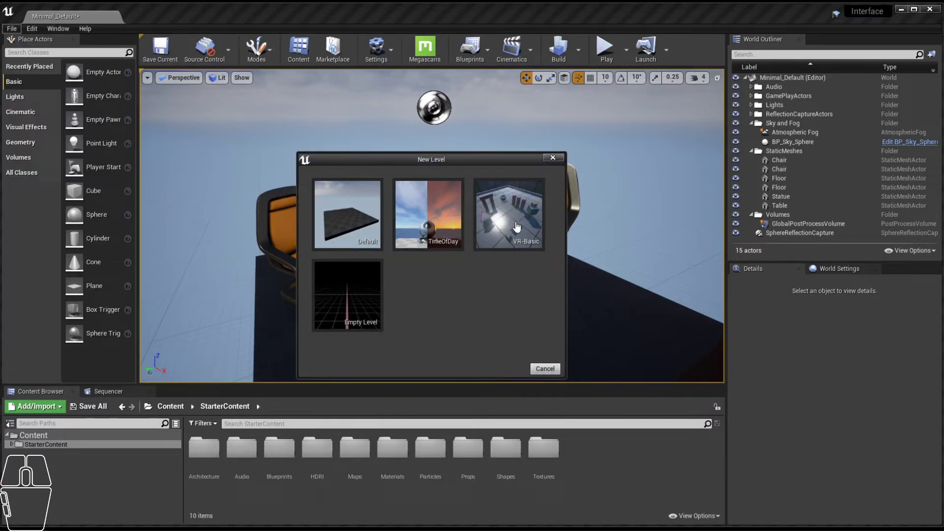
click(346, 208)
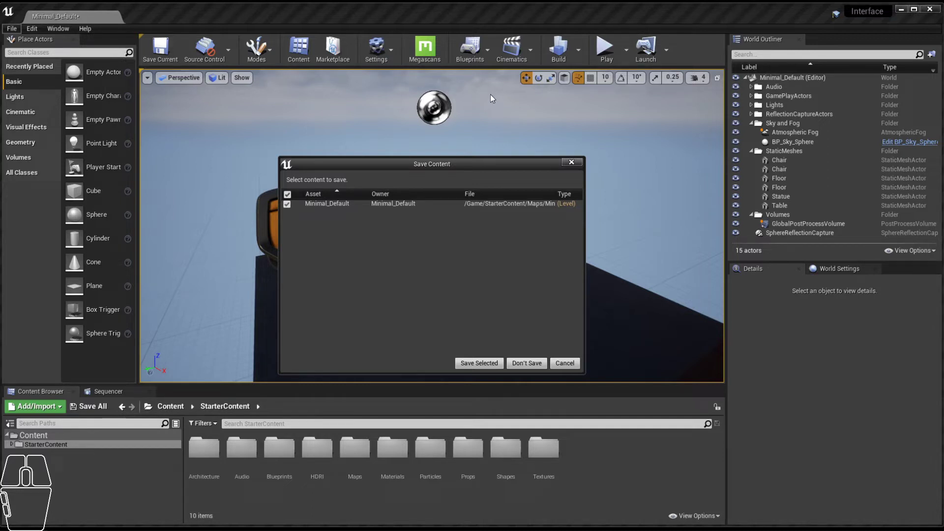
click(532, 361)
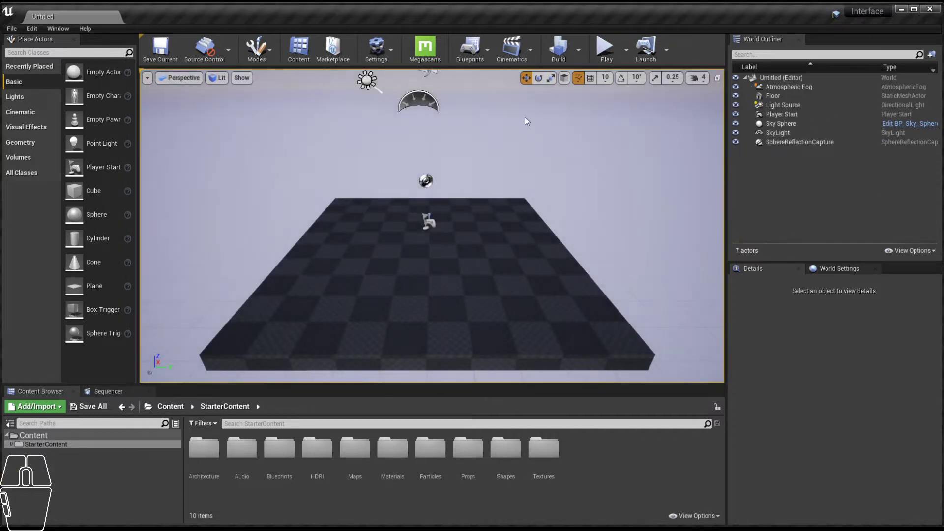
Step: Examine the new level's floor, player start and reflection capture sphere from different angles and distances
middle_drag(428, 222, 420, 223)
scroll(415, 231, up, 8)
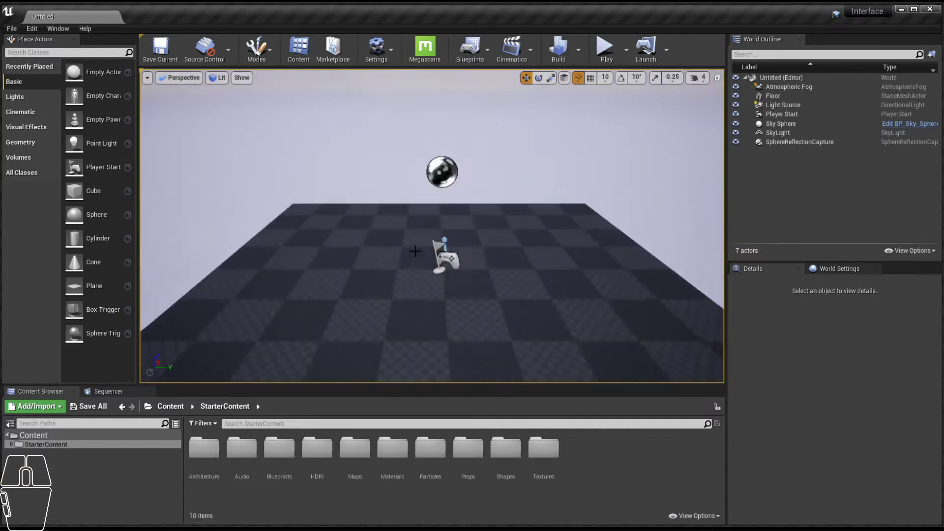
alt+drag(376, 251, 465, 257)
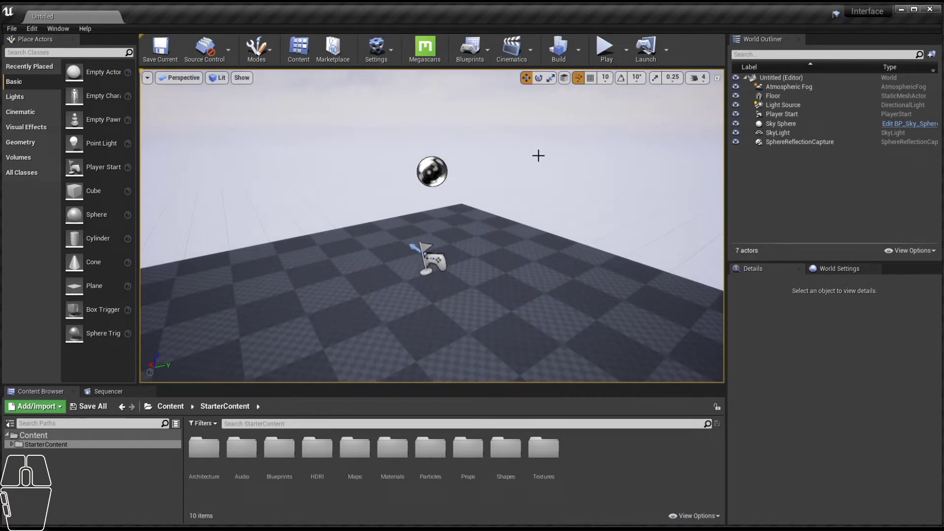
mouse_move(538, 155)
alt+mouse_down()
mouse_move(551, 197)
mouse_move(546, 158)
alt+mouse_up()
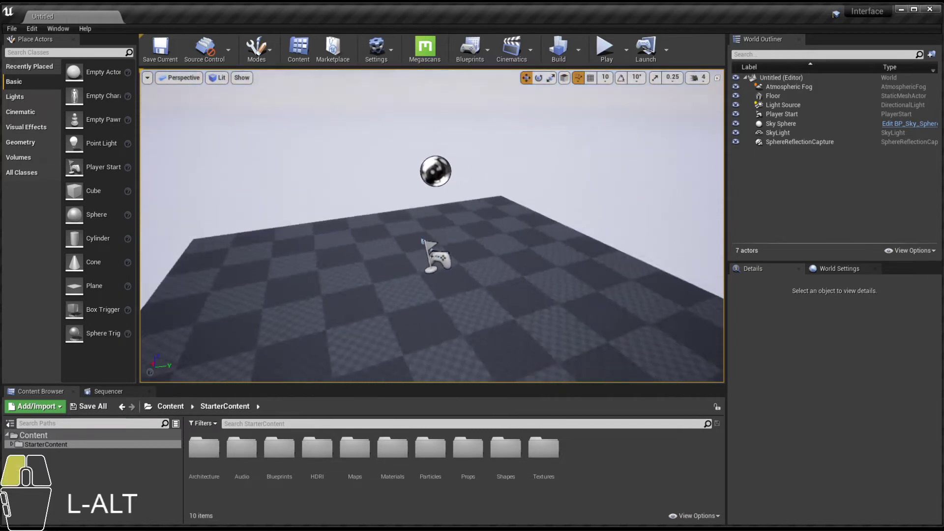
alt+drag(543, 268, 545, 274)
alt+scroll(428, 268, up, 4)
alt+scroll(428, 268, down, 3)
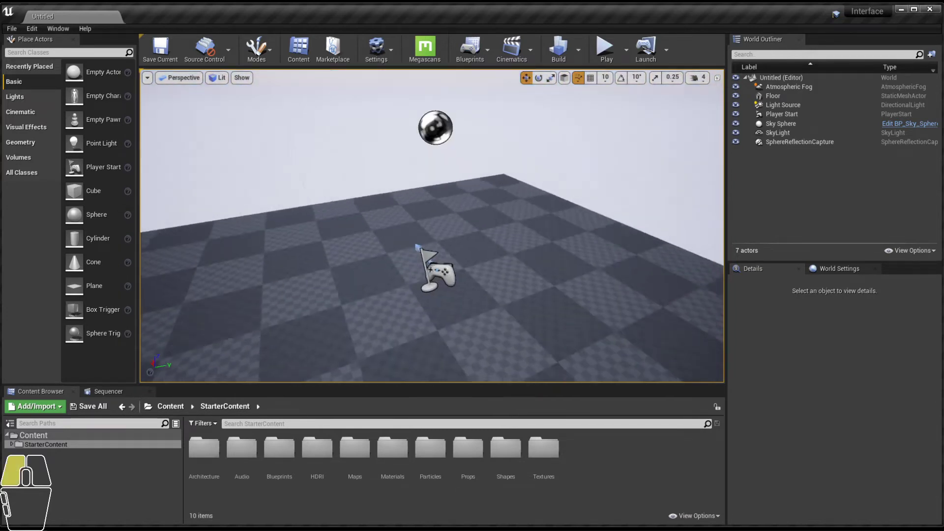
alt+drag(431, 270, 460, 270)
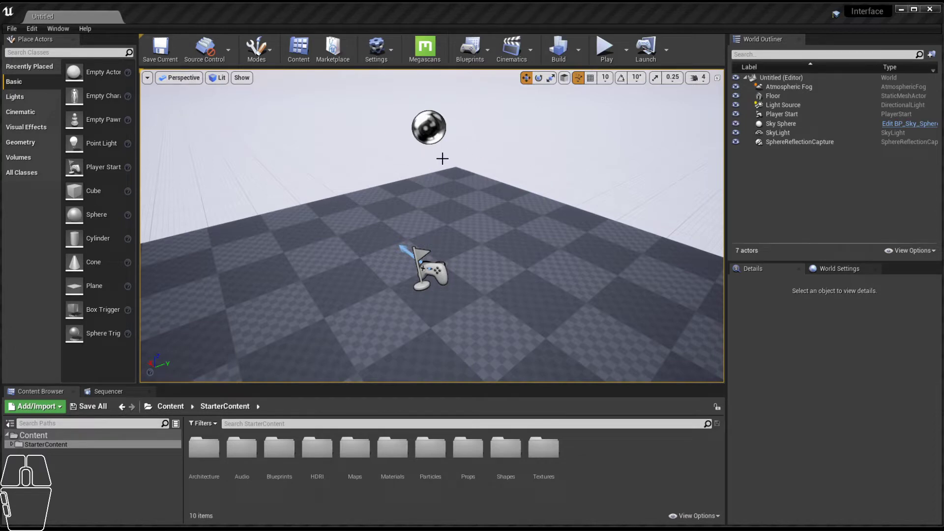
alt+drag(469, 197, 509, 219)
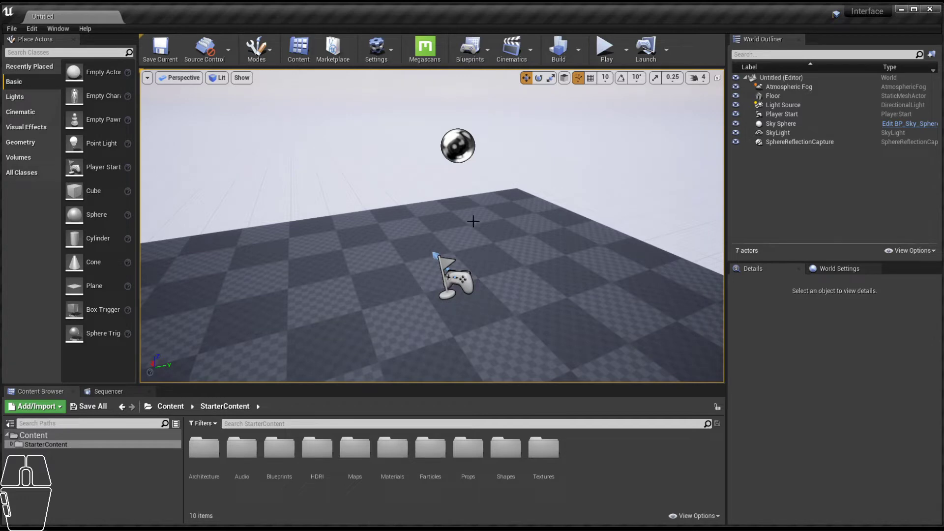
alt+right_drag(450, 216, 451, 216)
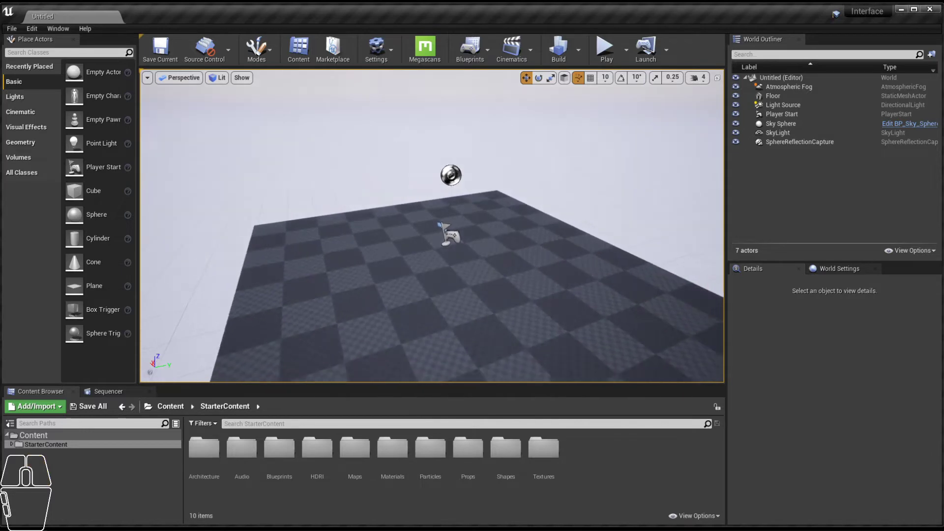
alt+middle_drag(451, 216, 412, 208)
alt+scroll(412, 209, up, 3)
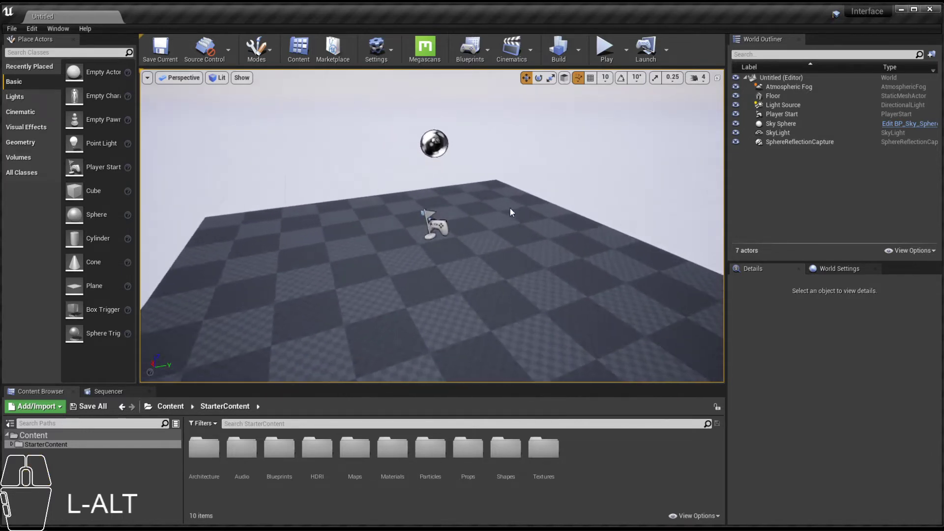
alt+drag(510, 208, 556, 208)
alt+drag(431, 181, 418, 174)
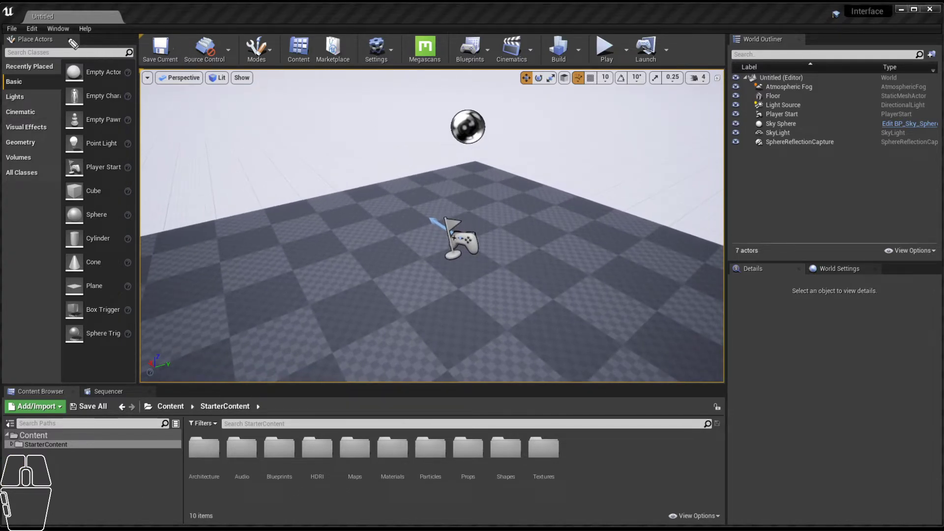
drag(76, 32, 2, 34)
mouse_move(2, 33)
mouse_down()
mouse_move(2, 47)
mouse_move(92, 44)
mouse_move(81, 46)
mouse_up()
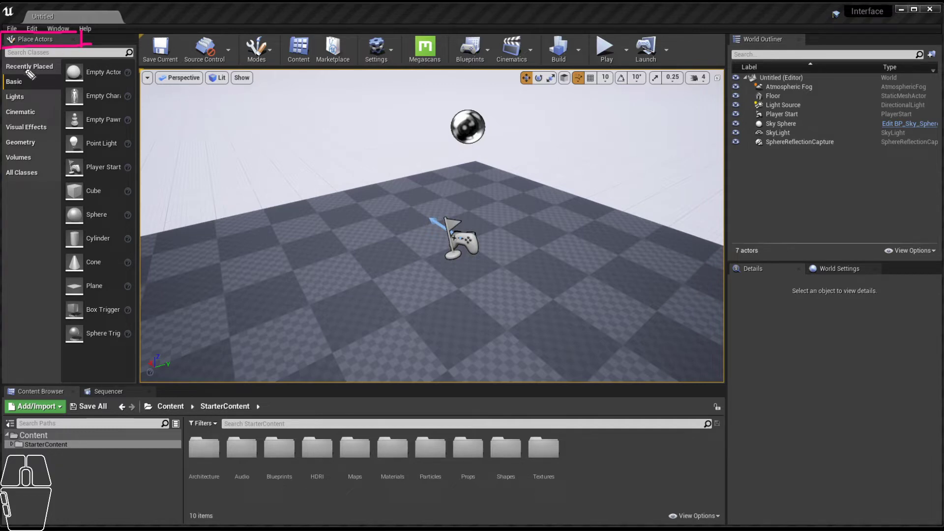
mouse_move(29, 76)
mouse_down()
mouse_move(3, 88)
mouse_move(28, 90)
mouse_up()
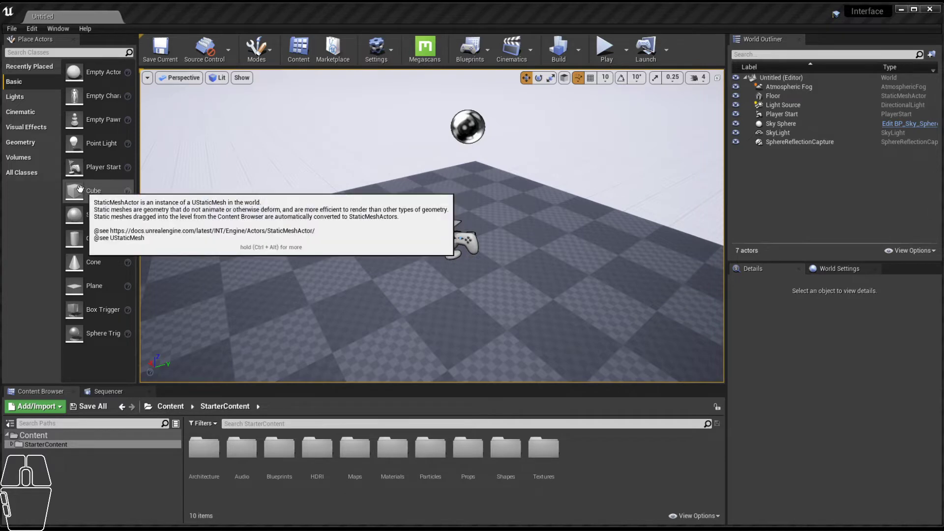
Step: Place a cube on the floor and move it back and up to about X 267.6, Y -86.1, Z 68.8
drag(80, 189, 381, 250)
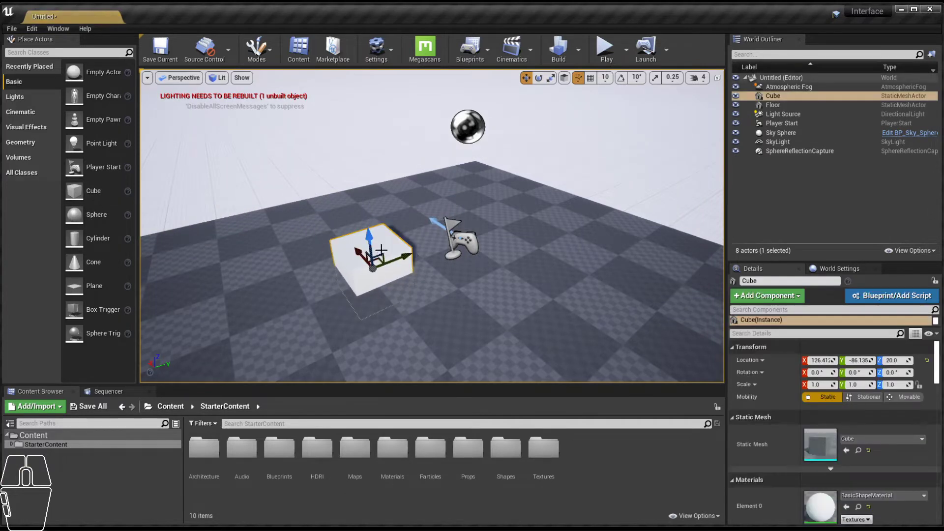
key(f)
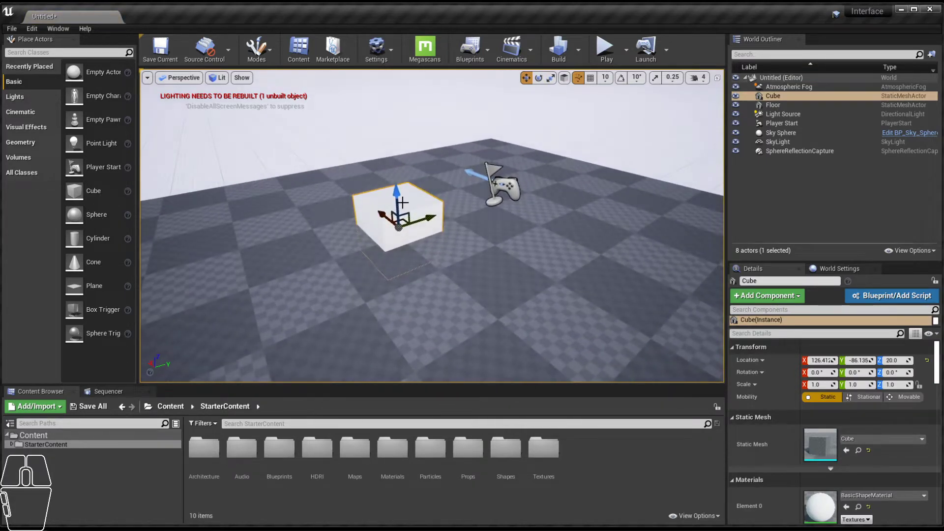
drag(403, 203, 395, 171)
alt+drag(495, 139, 201, 193)
alt+middle_drag(201, 193, 203, 249)
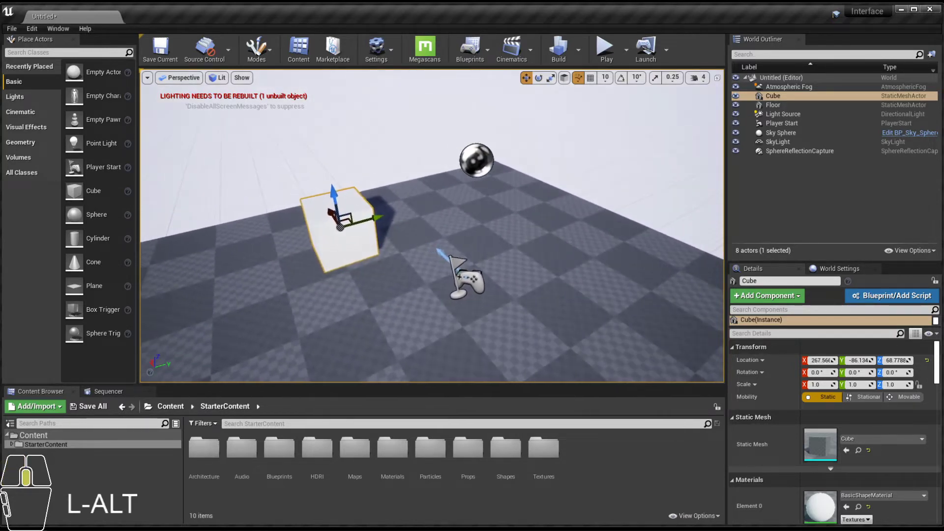
alt+middle_drag(405, 204, 405, 205)
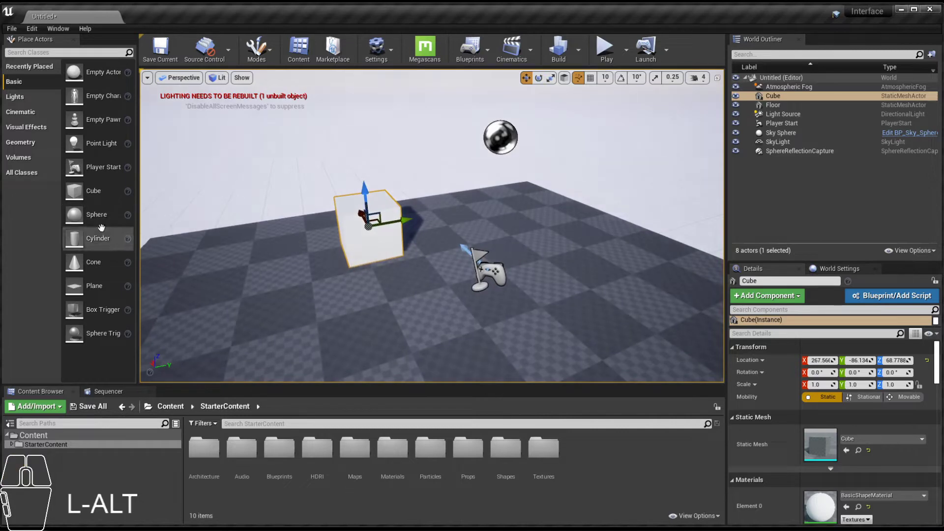
Step: Place a sphere raised to about X 229.5, Y 125.4, Z 76, and a cylinder on the cube's opposite side
drag(74, 215, 477, 234)
drag(476, 196, 477, 178)
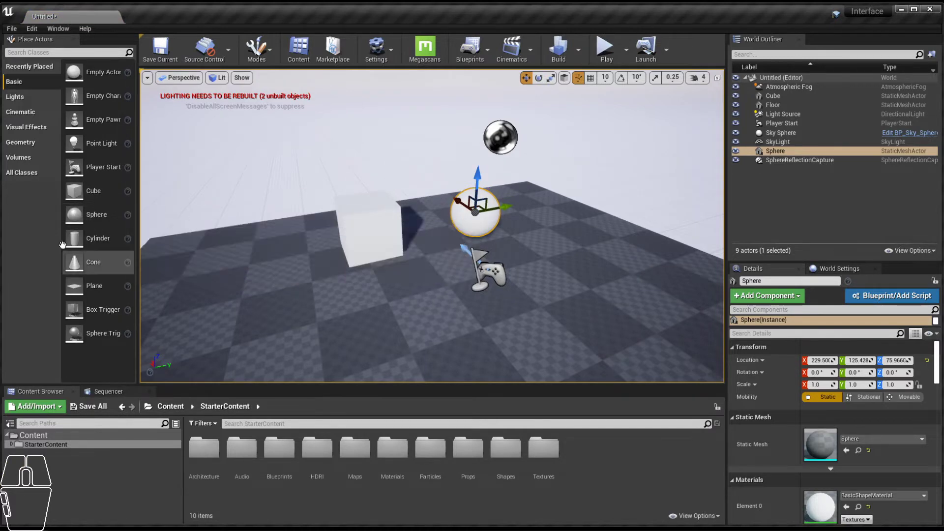
drag(75, 238, 302, 197)
Step: Move the cube along Y to about -28, between the cylinder and the sphere, and select the sphere
click(365, 202)
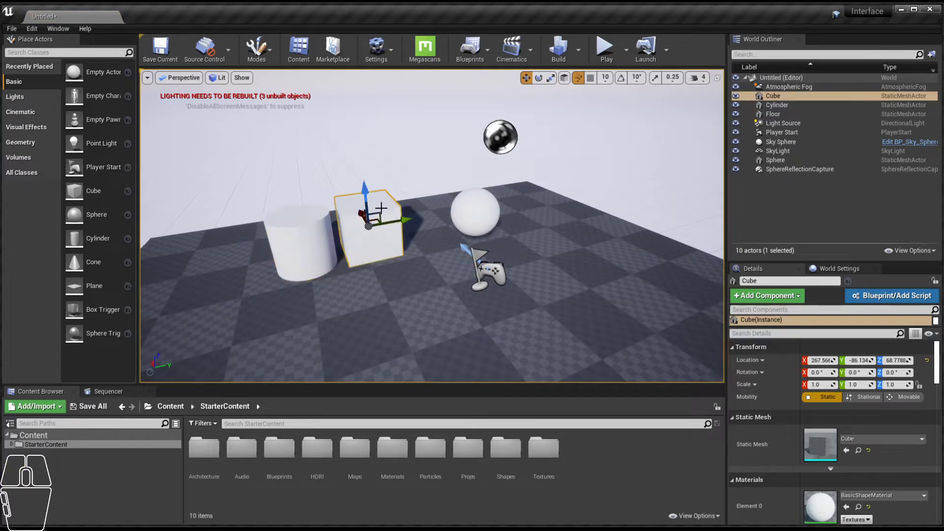
drag(390, 231, 435, 202)
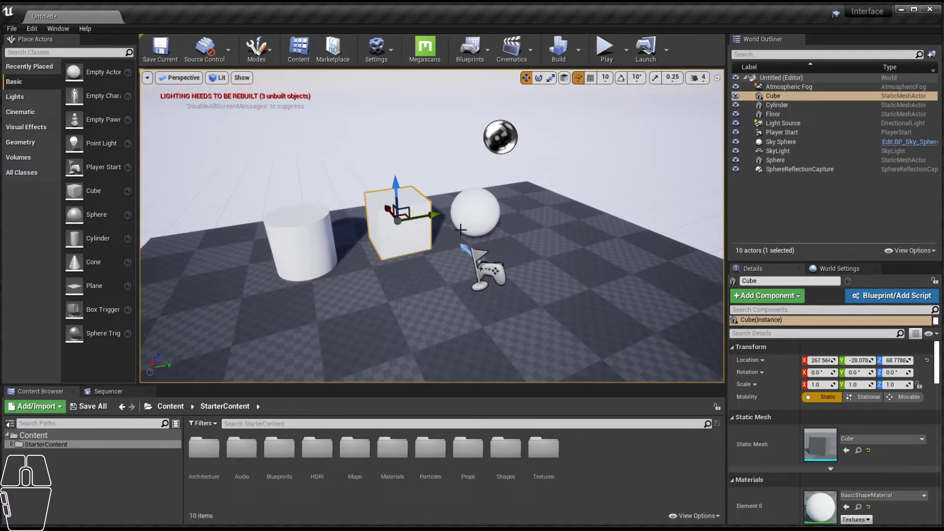
click(475, 213)
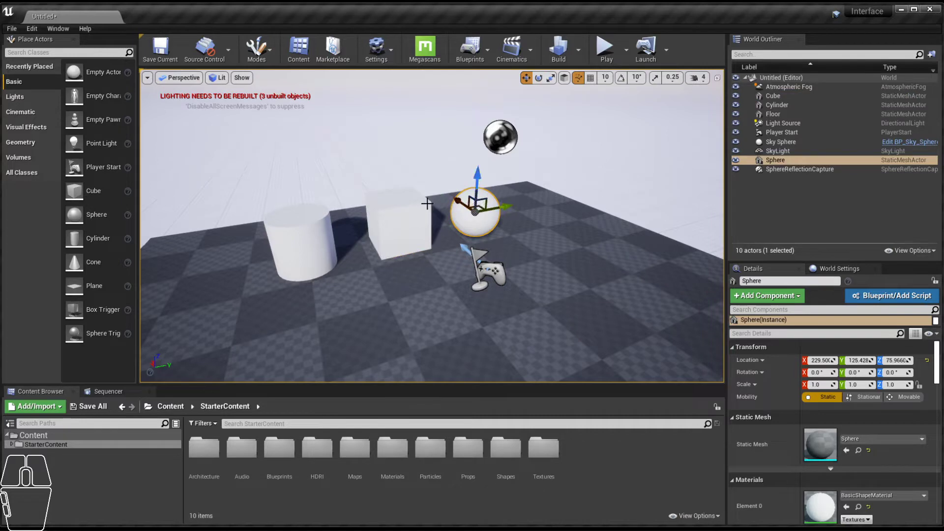
alt+drag(424, 178, 373, 178)
alt+right_drag(424, 177, 467, 185)
alt+middle_drag(424, 177, 445, 204)
alt+middle_drag(563, 379, 571, 377)
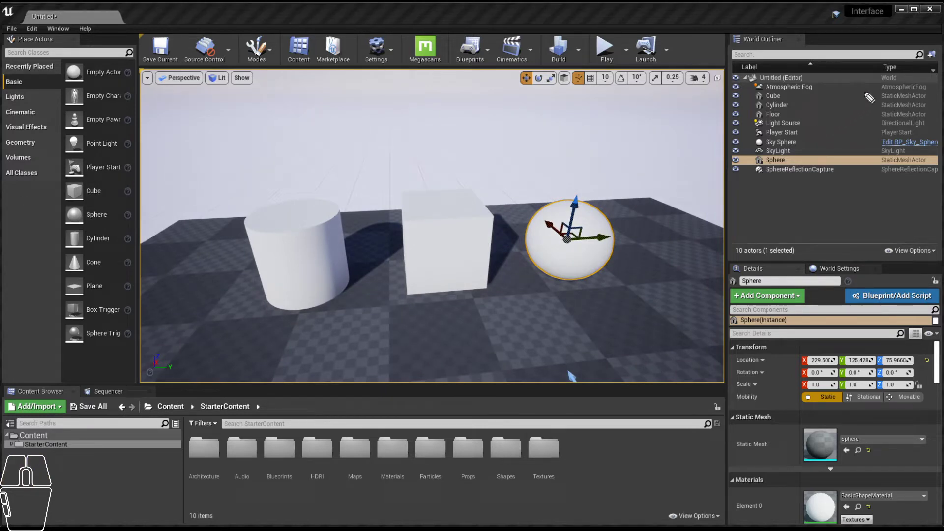
mouse_move(879, 167)
mouse_down()
mouse_move(880, 156)
mouse_move(937, 166)
mouse_up()
drag(879, 166, 937, 165)
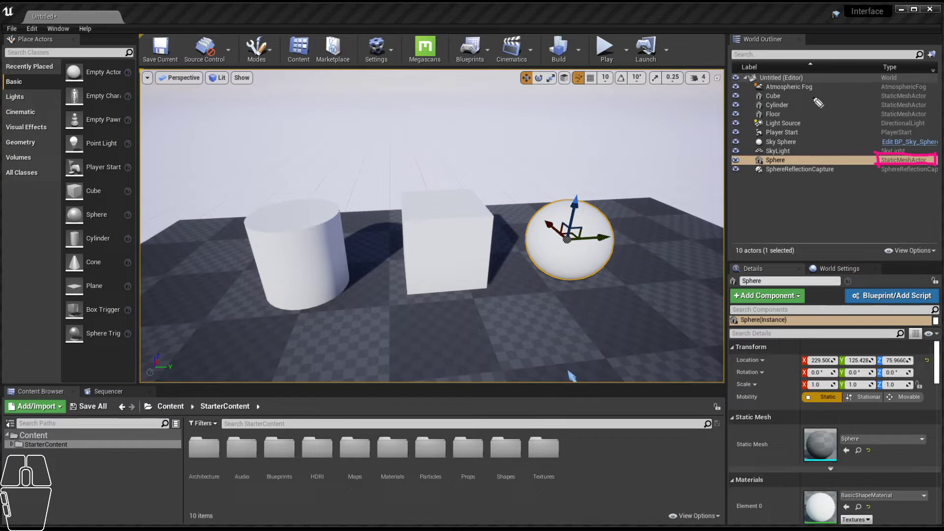
mouse_move(878, 91)
mouse_down()
mouse_move(940, 94)
mouse_move(939, 111)
mouse_move(878, 110)
mouse_move(878, 92)
mouse_up()
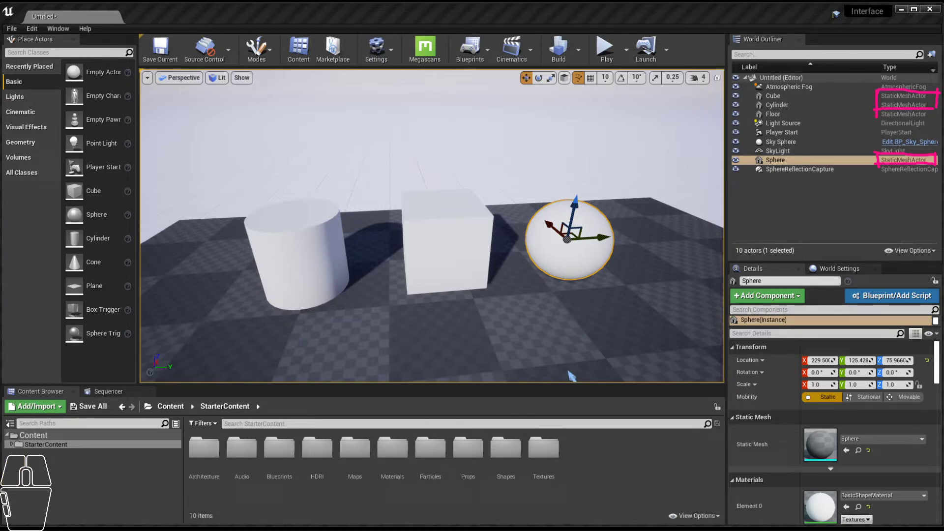
key(Escape)
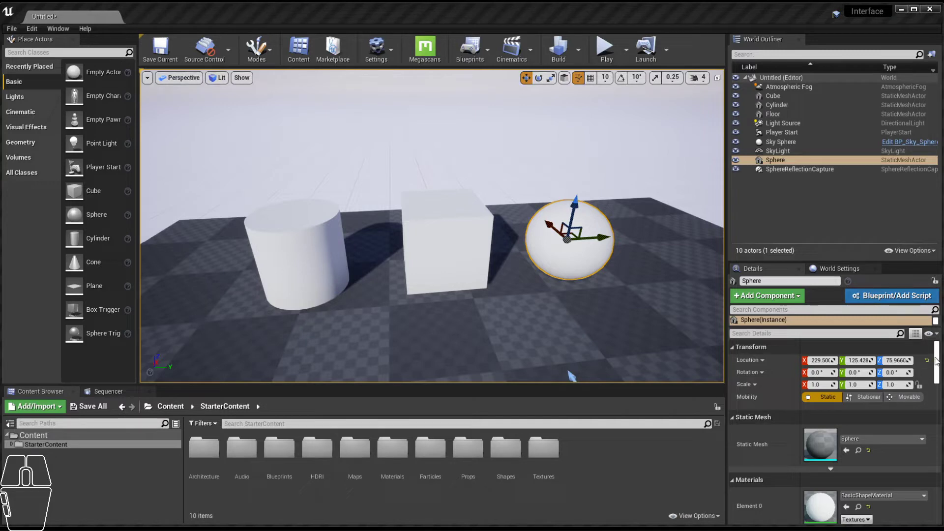
drag(936, 360, 940, 362)
mouse_move(729, 407)
mouse_down()
mouse_move(730, 434)
mouse_move(789, 425)
mouse_move(775, 408)
mouse_move(791, 423)
mouse_up()
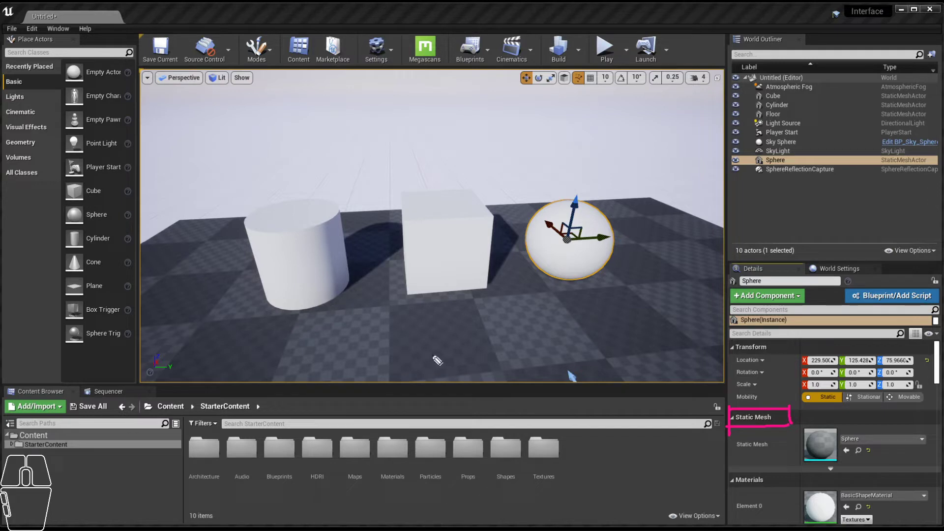
click(1, 312)
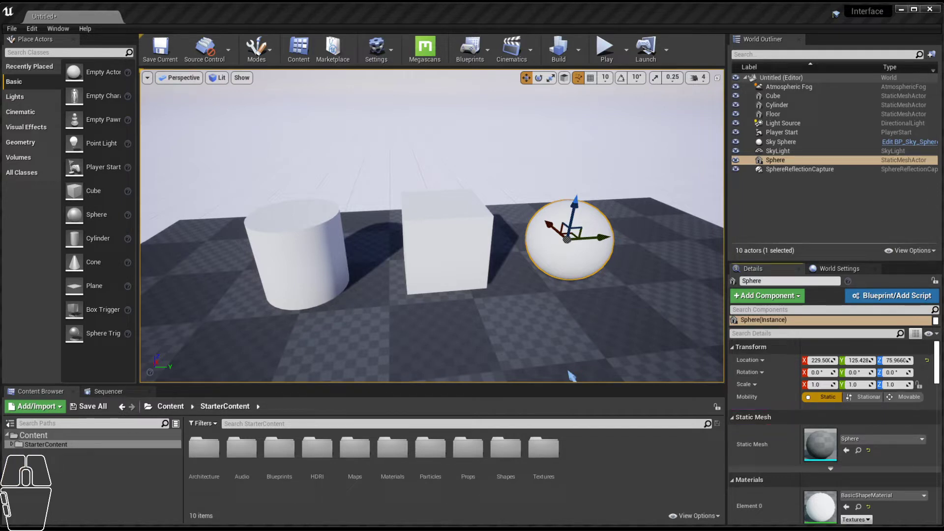
mouse_move(432, 227)
middle_down()
mouse_move(452, 250)
mouse_move(432, 238)
middle_up()
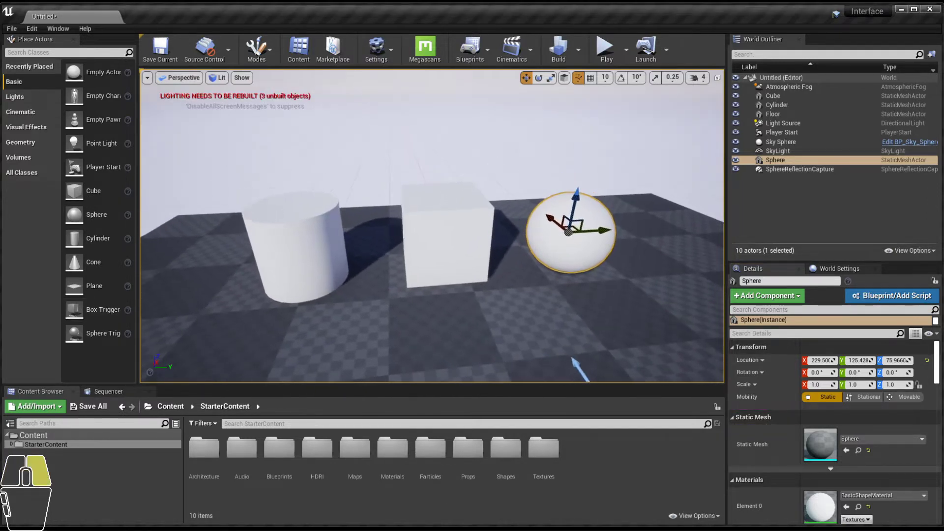
alt+right_drag(431, 238, 389, 256)
alt+drag(388, 255, 433, 275)
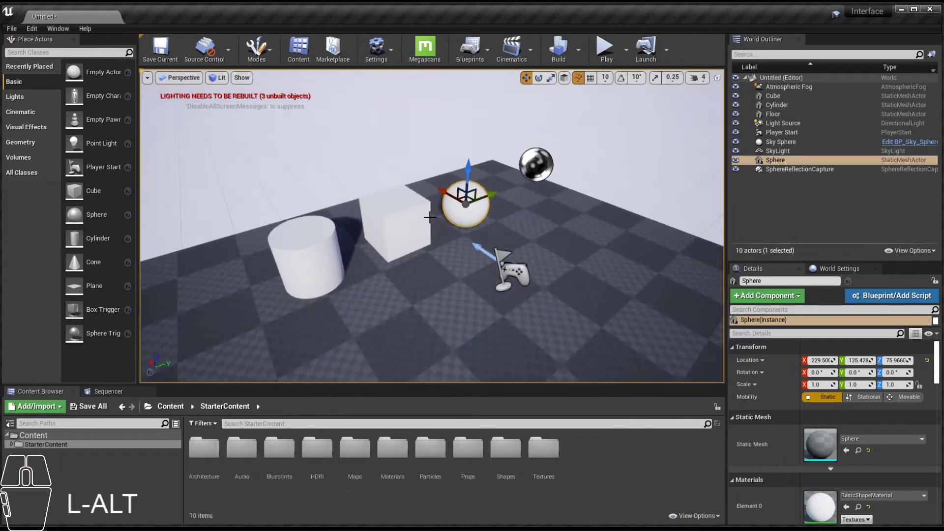
alt+right_drag(485, 219, 522, 227)
alt+drag(486, 218, 396, 171)
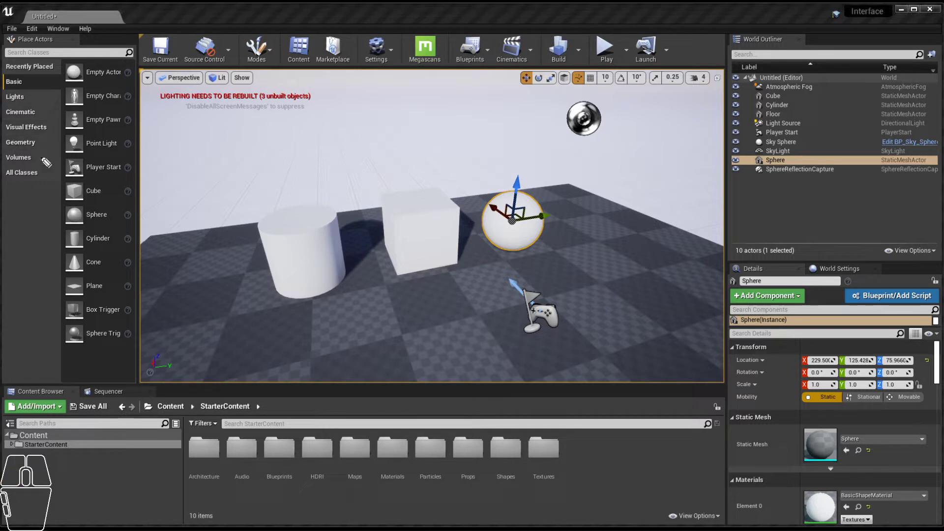
Step: Place a box geometry brush on the floor at about X 156.1, Y -33.4, Z 120
mouse_move(47, 137)
mouse_down()
mouse_move(0, 140)
mouse_move(48, 150)
mouse_up()
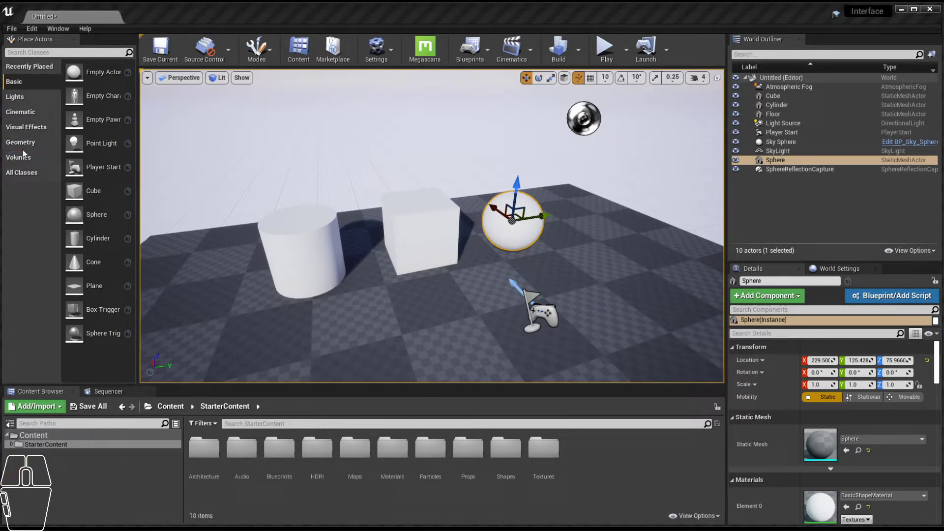
click(22, 144)
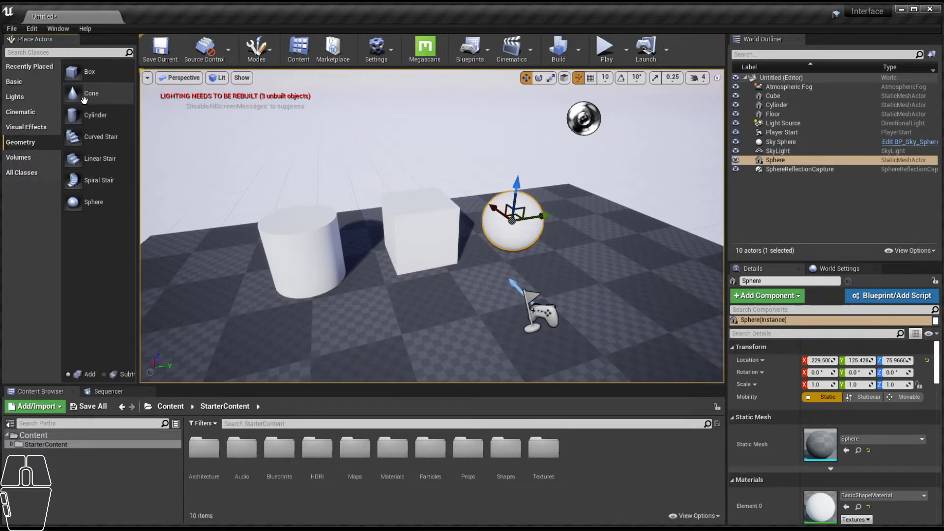
mouse_move(91, 72)
mouse_down()
mouse_move(261, 109)
mouse_move(436, 304)
mouse_move(483, 284)
mouse_move(468, 276)
mouse_move(445, 285)
mouse_up()
right_drag(460, 223, 378, 218)
alt+drag(378, 218, 354, 234)
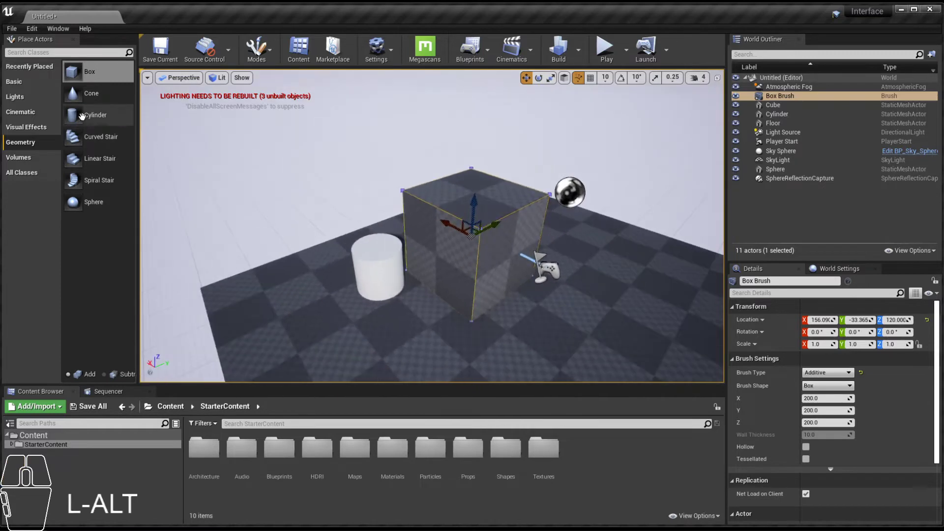
Step: Place a cylinder geometry brush at about X 86.3, Y -262.3, Z 68.7 and scale it to about 0.29 in X and Y, 0.73 in Z
mouse_move(95, 114)
mouse_down()
mouse_move(234, 256)
mouse_move(397, 326)
mouse_move(375, 322)
mouse_up()
mouse_move(456, 251)
alt+mouse_down()
mouse_move(339, 231)
mouse_move(339, 203)
mouse_move(317, 216)
mouse_move(325, 205)
mouse_move(313, 165)
mouse_move(322, 216)
mouse_move(344, 252)
mouse_move(357, 260)
mouse_move(366, 249)
mouse_move(370, 268)
alt+mouse_up()
key(r)
key(w)
key(r)
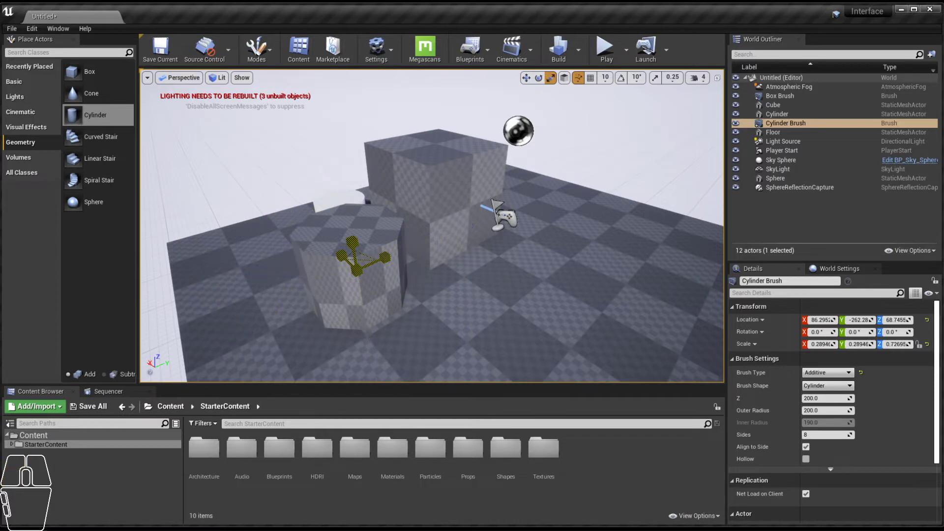
Step: Scale the box brush to about 0.6 at about X 74.6, Z 56.1, and move the cylinder brush beside it to about Y -191.9
click(444, 182)
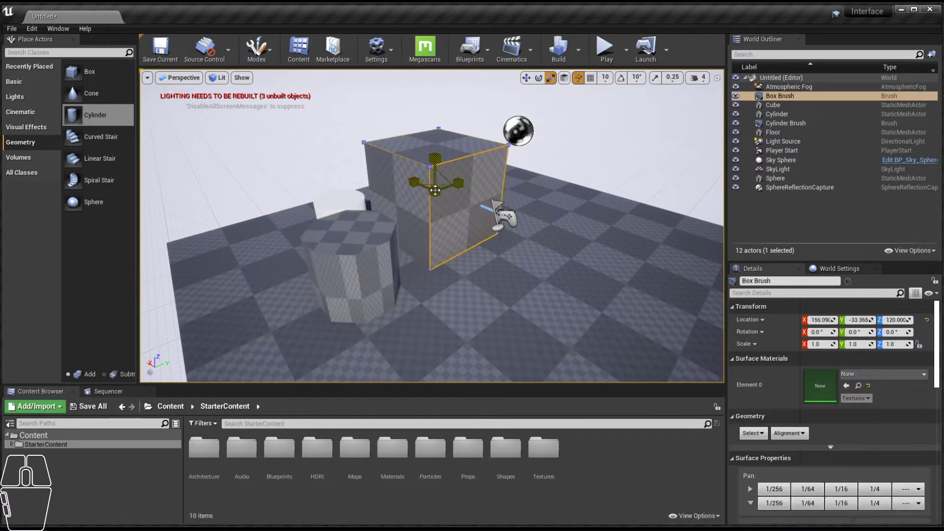
mouse_move(437, 189)
mouse_down()
mouse_move(435, 178)
mouse_move(437, 204)
mouse_move(436, 196)
mouse_move(404, 241)
mouse_move(442, 256)
mouse_move(418, 248)
mouse_move(551, 195)
mouse_up()
key(w)
scroll(436, 197, up, 2)
click(396, 310)
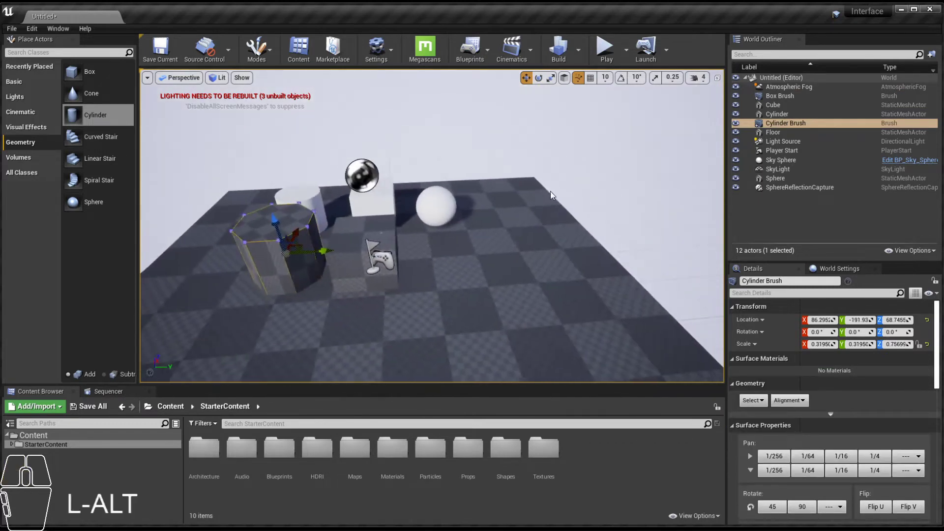
Step: Place a sphere geometry brush, scale it uniformly to about 0.195 and move it to about X 68.1, Y 113, Z 89.8
drag(93, 202, 483, 274)
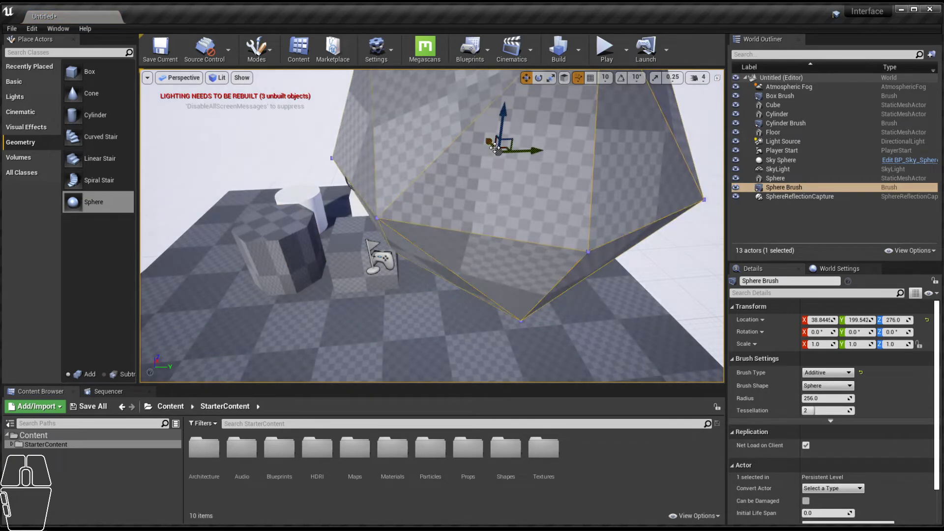
key(r)
mouse_move(498, 150)
mouse_down()
mouse_move(494, 159)
mouse_move(529, 143)
mouse_up()
key(ctrl+z)
key(ctrl+z)
key(ctrl+z)
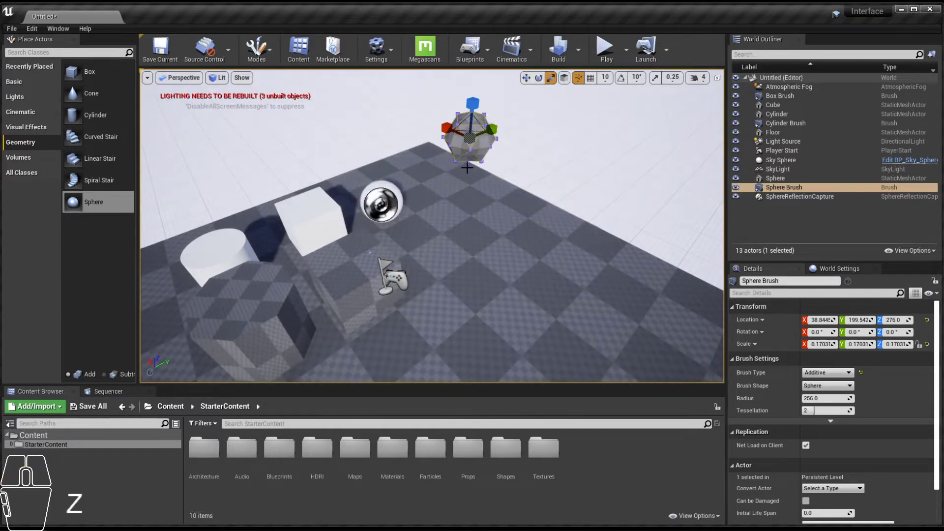
mouse_move(465, 139)
mouse_down()
mouse_move(468, 229)
mouse_move(466, 192)
mouse_move(388, 246)
mouse_move(403, 216)
mouse_up()
key(w)
Step: Examine the three geometry brushes and the static mesh shapes from several angles and distances
mouse_move(403, 215)
alt+mouse_down()
mouse_move(255, 127)
mouse_move(202, 150)
alt+mouse_up()
alt+middle_drag(202, 150, 199, 148)
alt+middle_drag(517, 218, 419, 198)
alt+drag(420, 198, 315, 241)
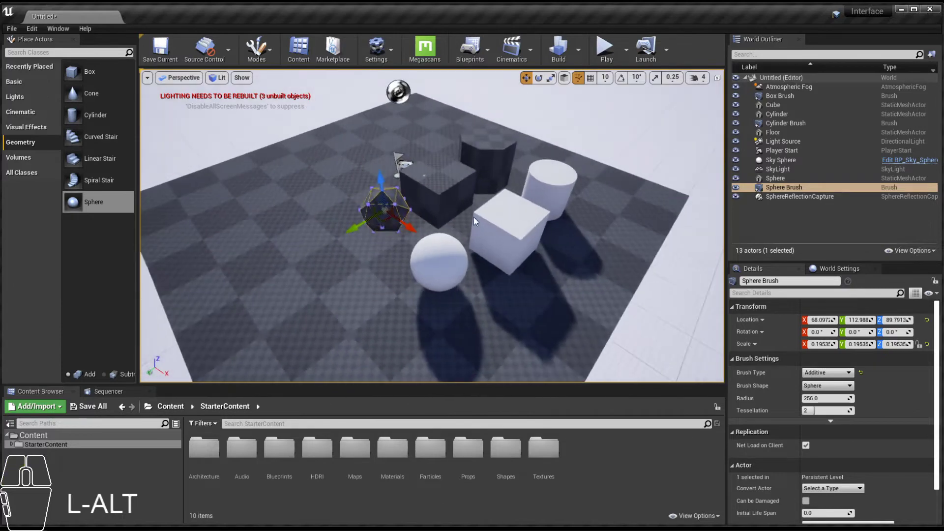
alt+right_drag(474, 219, 583, 209)
alt+drag(582, 206, 556, 183)
alt+middle_drag(580, 184, 508, 187)
mouse_move(508, 188)
alt+mouse_down()
mouse_move(475, 205)
mouse_move(523, 183)
alt+mouse_up()
alt+right_drag(523, 183, 472, 186)
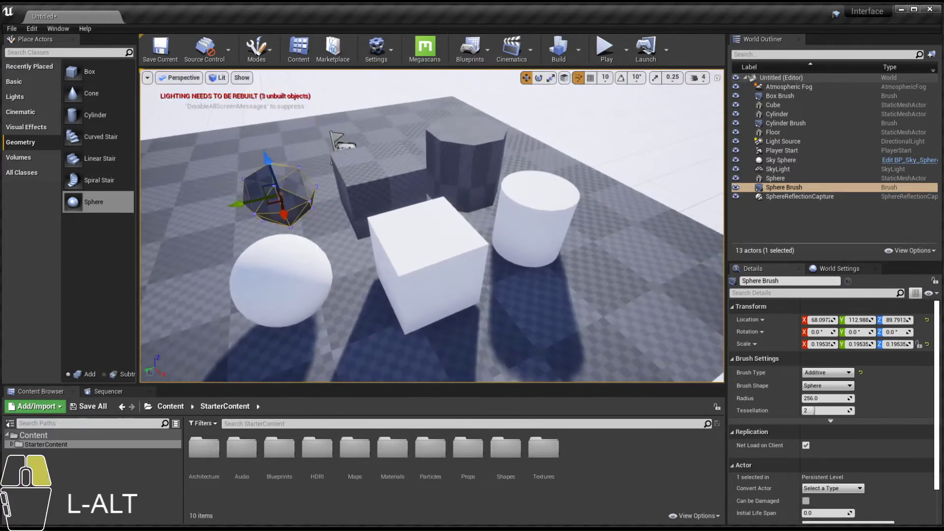
alt+drag(472, 186, 482, 182)
Step: Select the static mesh cylinder and the cylinder brush in turn to compare their actor types in the World Outliner
alt+click(529, 188)
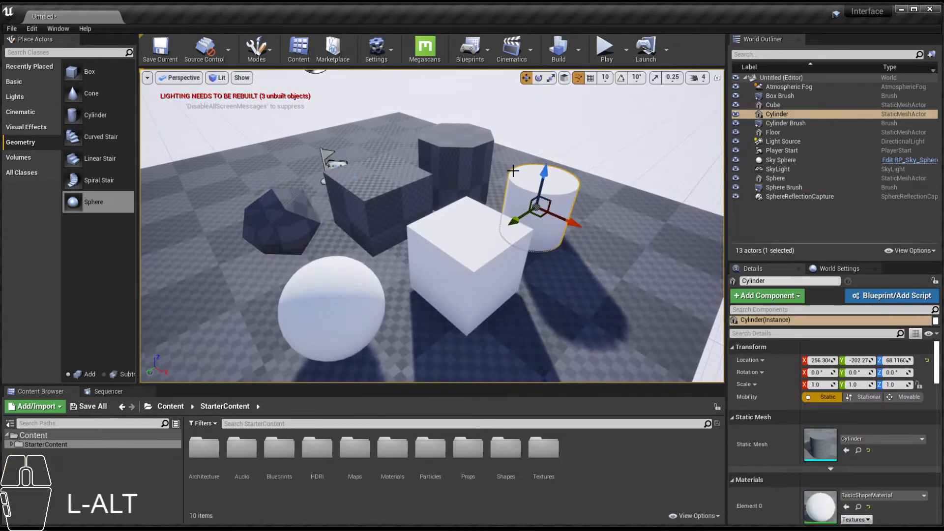
alt+click(459, 151)
click(544, 195)
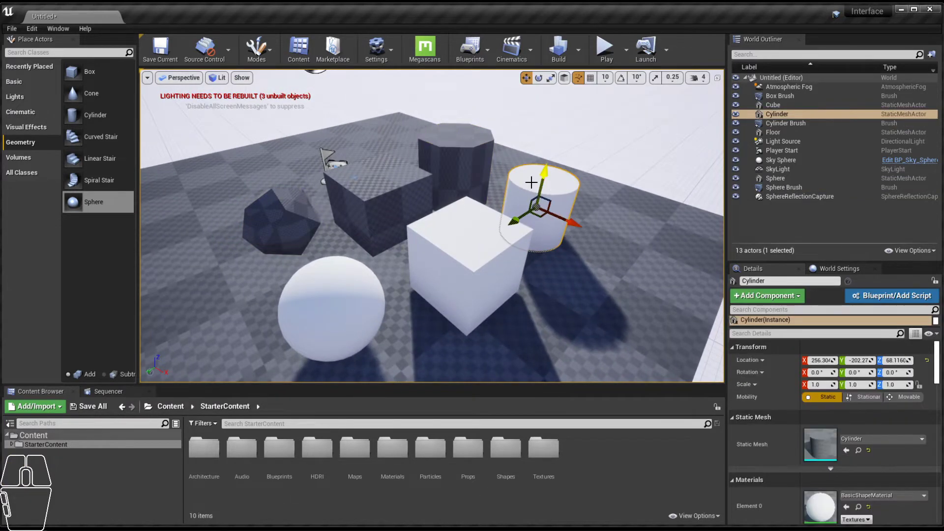
click(895, 116)
click(474, 150)
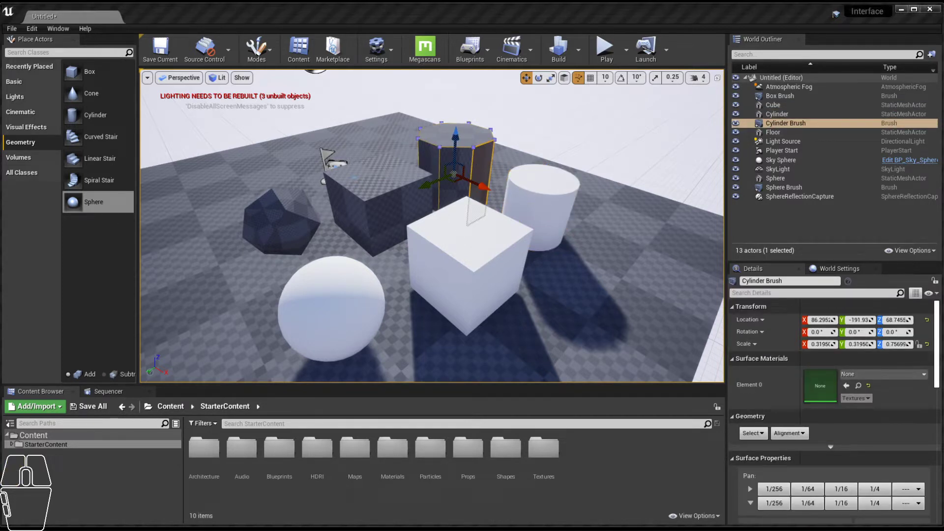
mouse_move(880, 121)
mouse_down()
mouse_move(908, 117)
mouse_move(901, 133)
mouse_up()
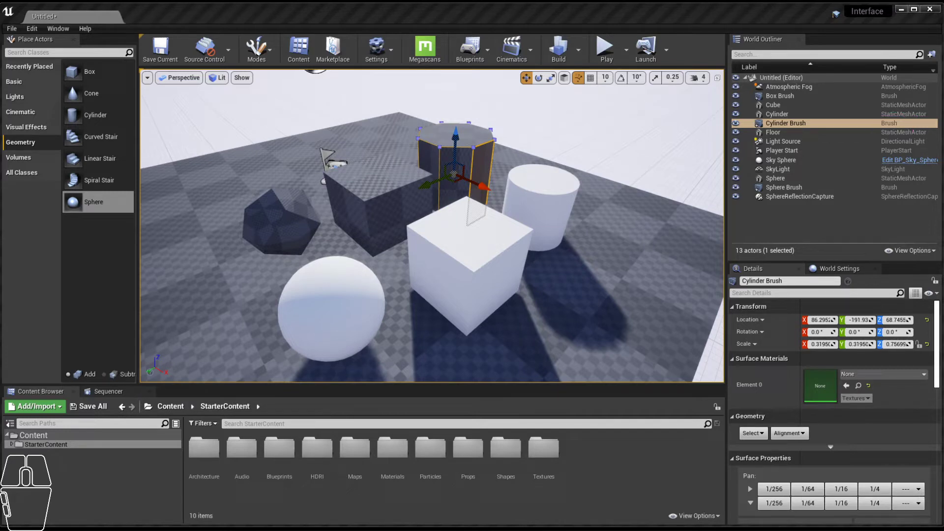
Step: Select the cubes, spheres and cylinders in turn to compare the static mesh actors with their geometry brush counterparts
click(424, 243)
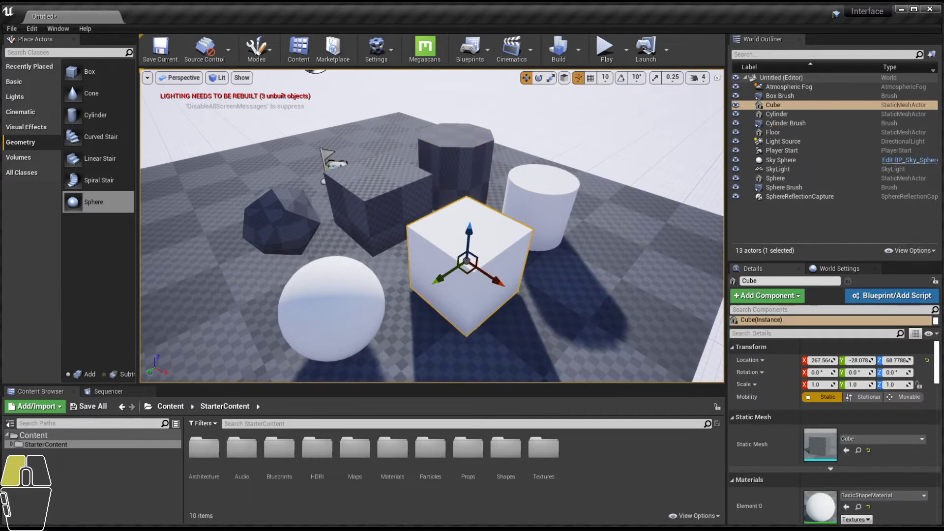
click(393, 192)
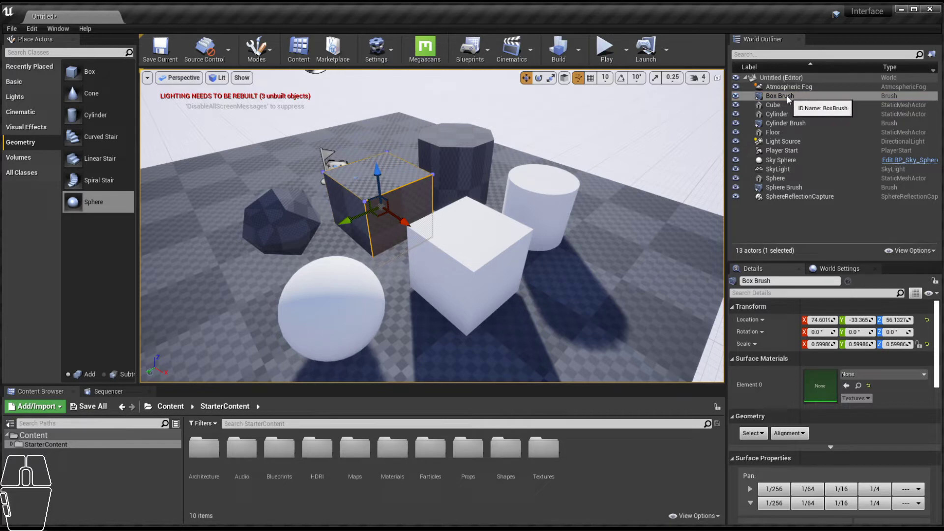
click(278, 223)
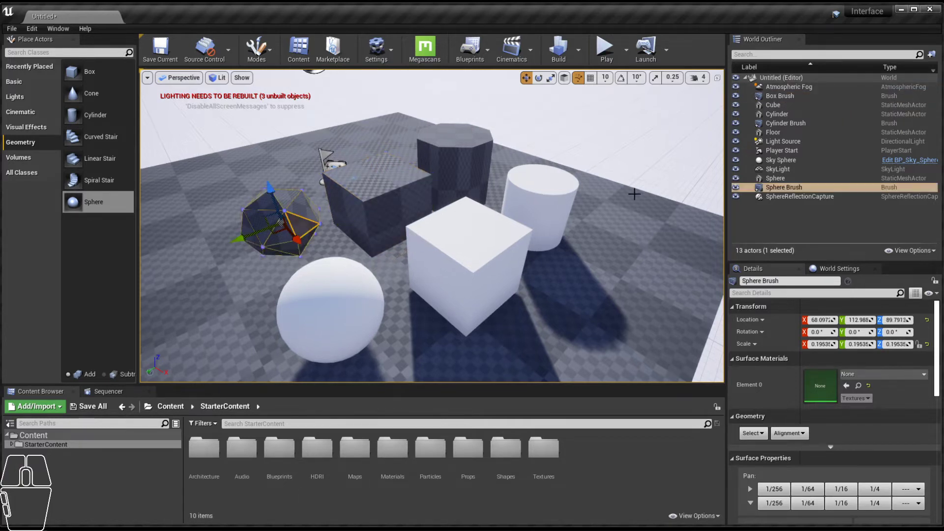
click(352, 300)
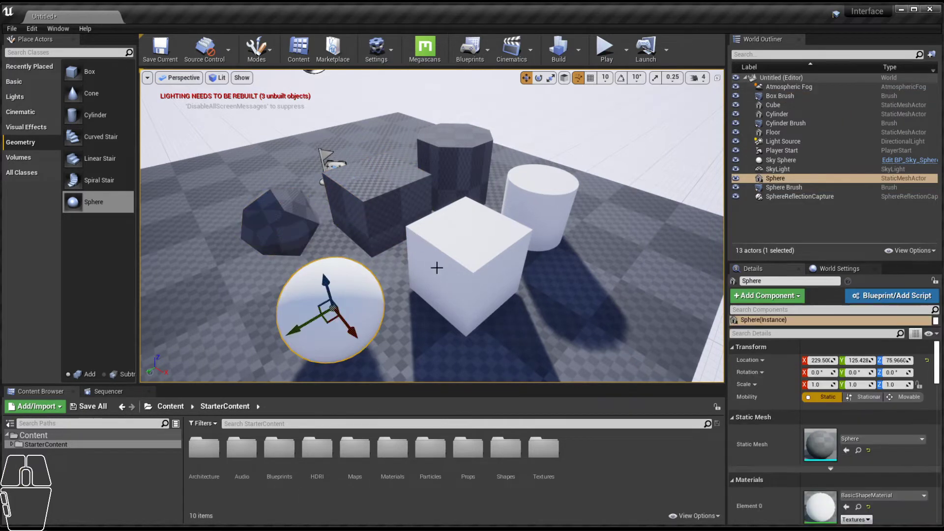
click(438, 268)
click(401, 197)
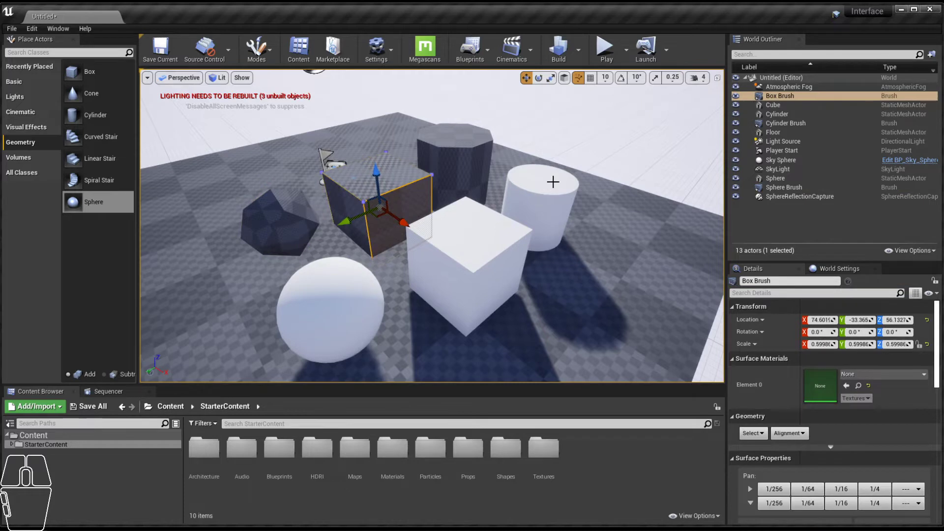
click(455, 158)
click(555, 188)
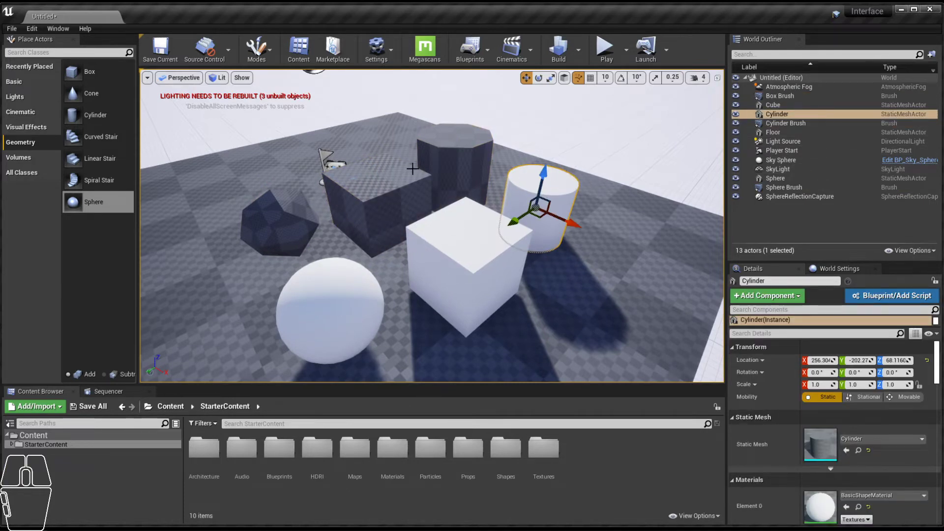
click(396, 194)
Step: Select the cylinder brush and move it along Y to about -257.7, away from the box brush
mouse_move(326, 171)
alt+mouse_down()
mouse_move(425, 174)
mouse_move(474, 194)
alt+mouse_up()
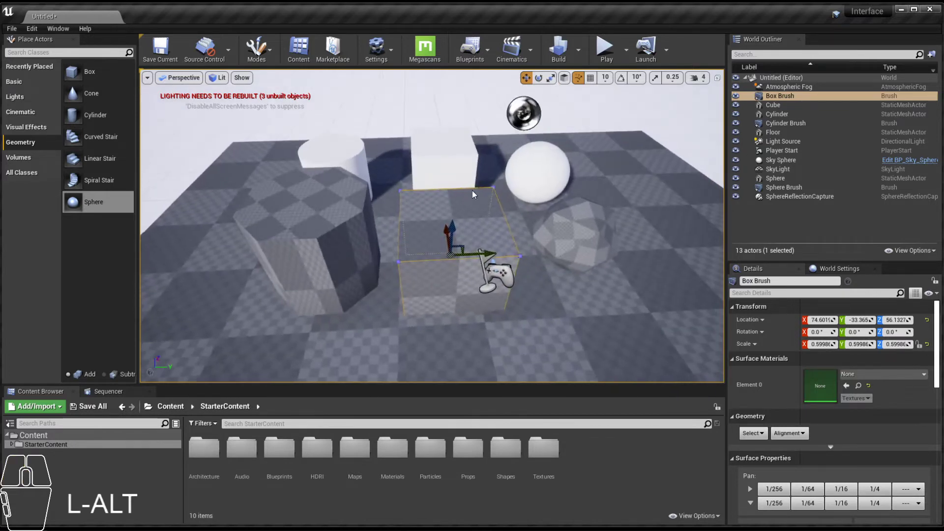
click(339, 247)
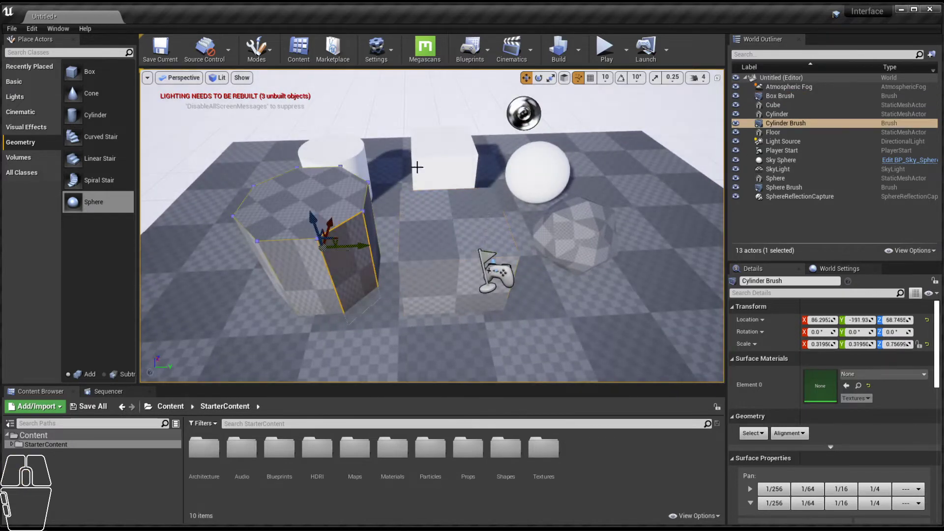
mouse_move(418, 166)
alt+mouse_down()
mouse_move(373, 163)
mouse_move(413, 166)
alt+mouse_up()
alt+middle_drag(414, 166, 492, 170)
alt+middle_drag(308, 210, 308, 209)
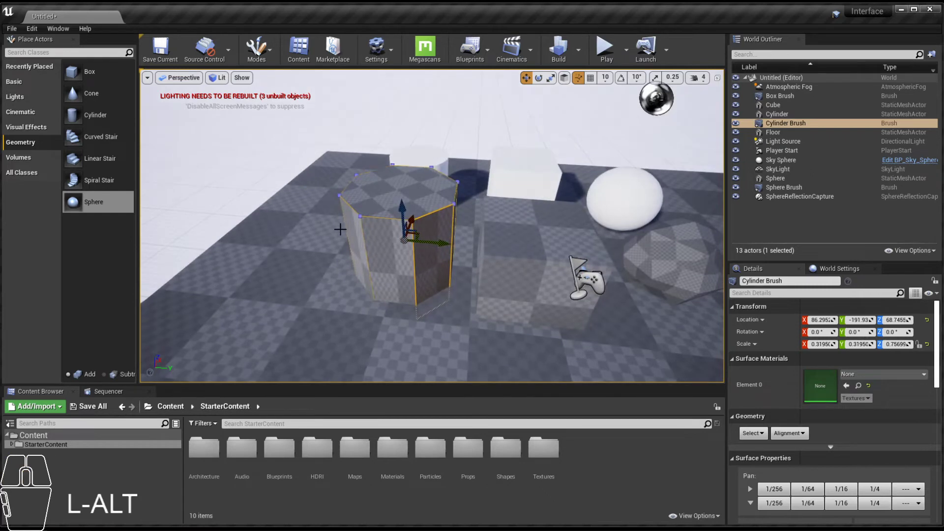
alt+click(341, 229)
alt+click(353, 228)
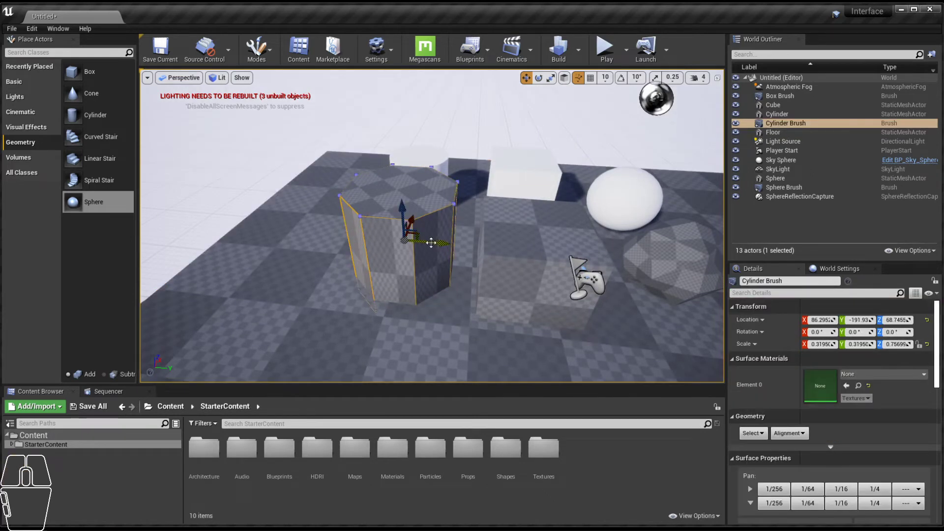
mouse_move(431, 243)
mouse_down()
mouse_move(374, 233)
mouse_move(391, 241)
mouse_up()
mouse_move(429, 190)
alt+mouse_down()
mouse_move(458, 167)
mouse_move(433, 198)
alt+mouse_up()
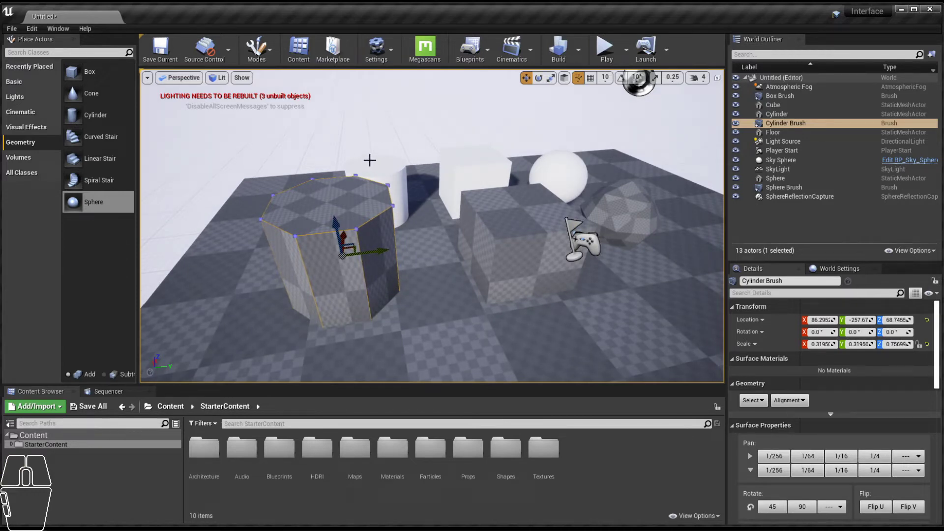
Step: Move the box brush to about X 38.4, Y -174.4, Z 122.4, next to the cylinder brush
click(513, 233)
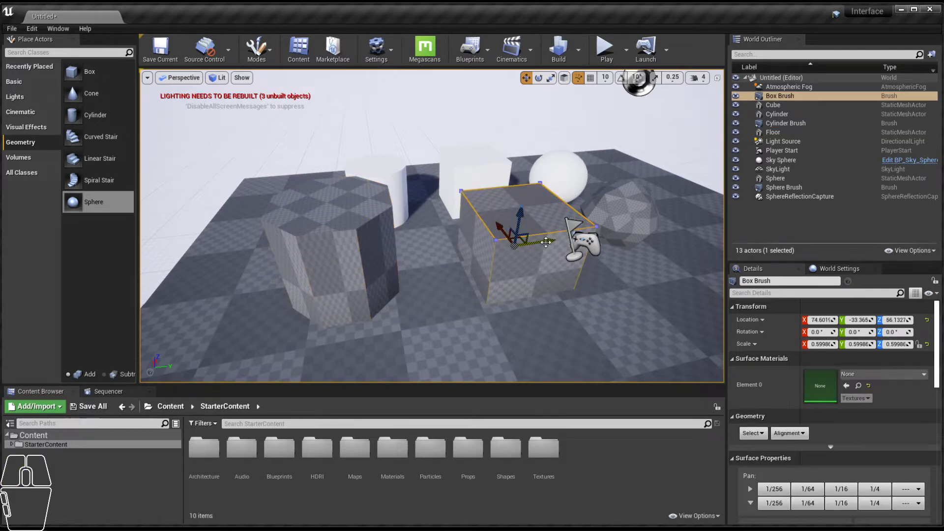
mouse_move(546, 242)
mouse_down()
mouse_move(418, 256)
mouse_move(440, 239)
mouse_move(414, 183)
mouse_move(411, 194)
mouse_move(496, 207)
mouse_move(583, 208)
mouse_up()
drag(395, 230, 438, 234)
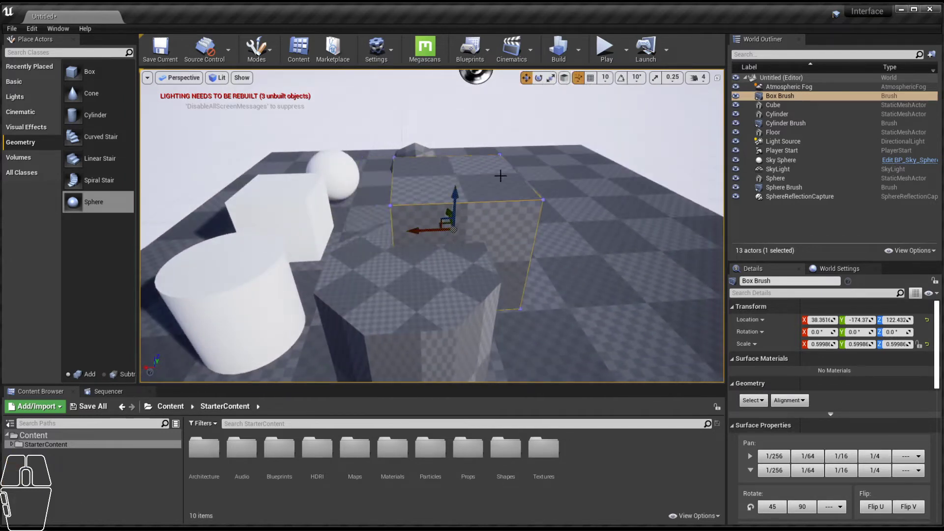
mouse_move(499, 175)
alt+mouse_down()
mouse_move(251, 170)
mouse_move(153, 185)
alt+mouse_up()
mouse_move(489, 205)
alt+mouse_down()
mouse_move(360, 182)
mouse_move(516, 186)
mouse_move(443, 167)
alt+mouse_up()
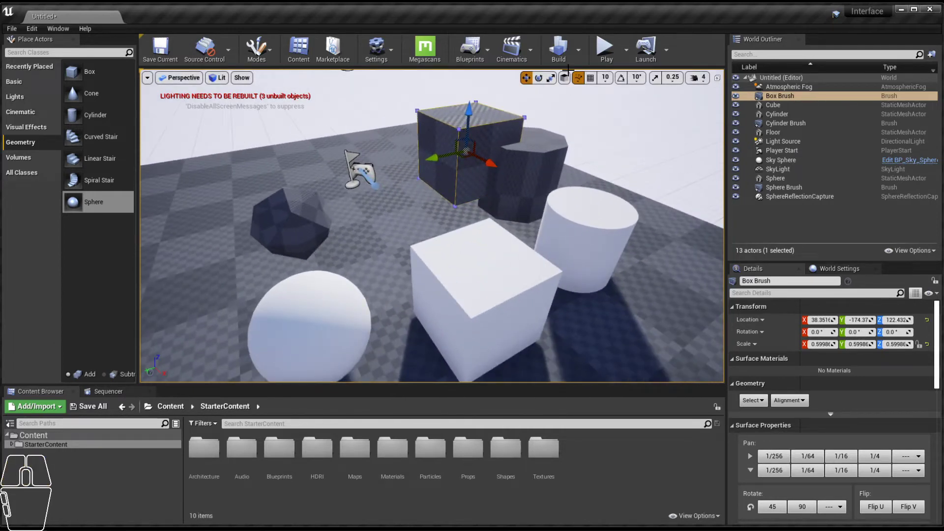
Step: Enlarge the Details area and compare the sphere brush's properties with those of the static mesh sphere
click(322, 223)
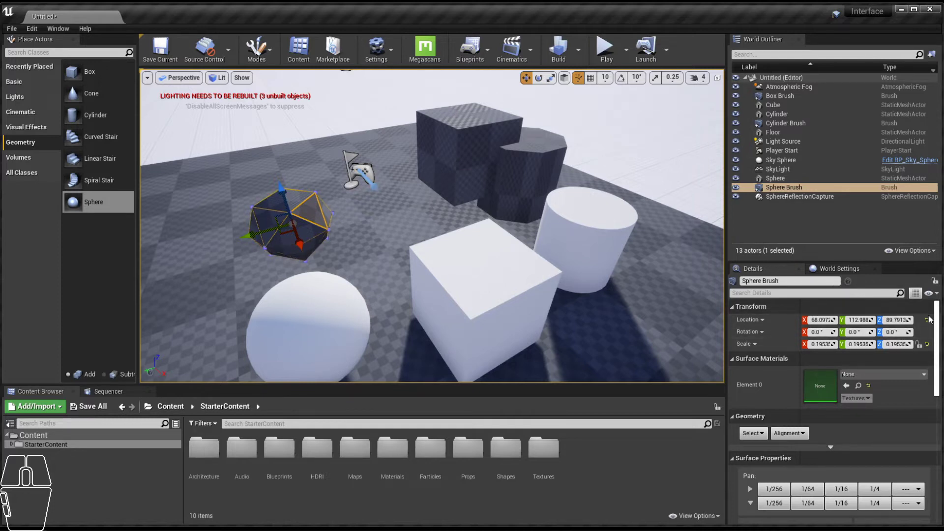
drag(819, 259, 822, 214)
click(331, 316)
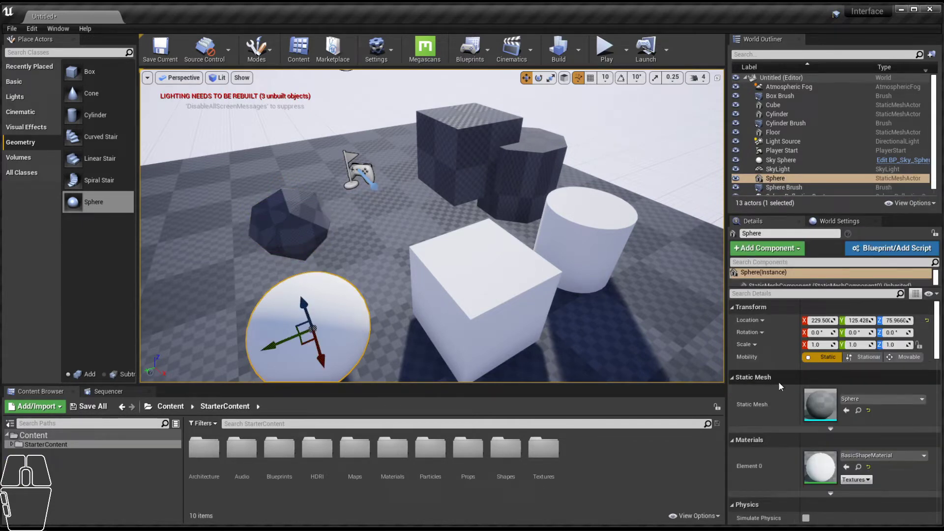
Step: Examine the sphere brush's surface properties and its brush type, shape, radius and tessellation settings
click(294, 239)
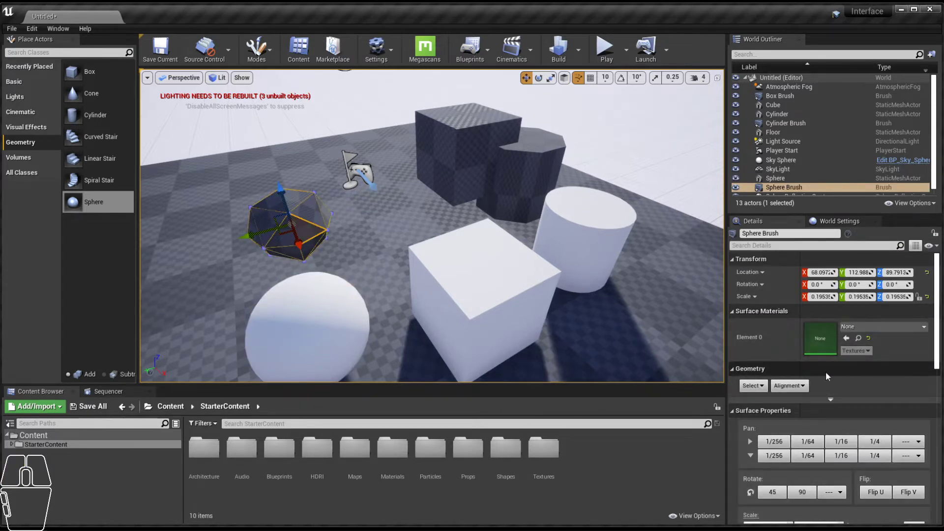
drag(937, 349, 940, 400)
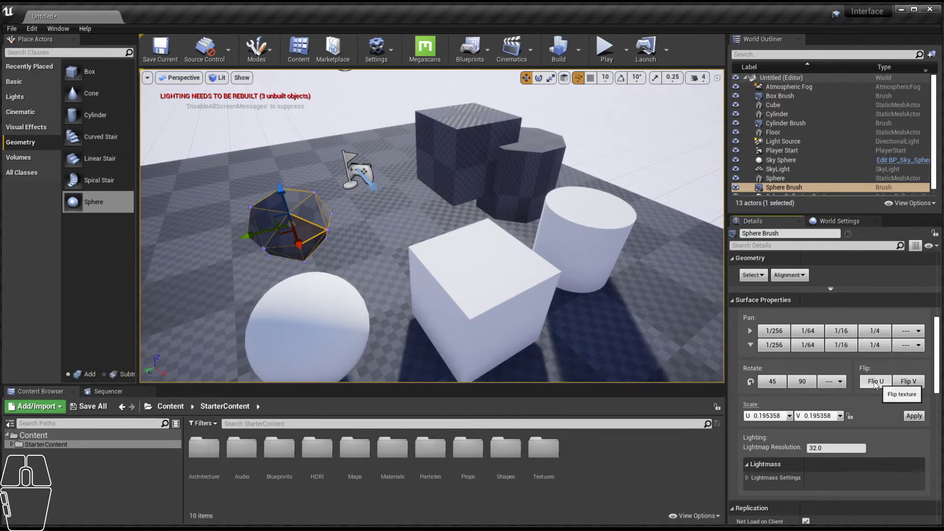
drag(934, 387, 941, 423)
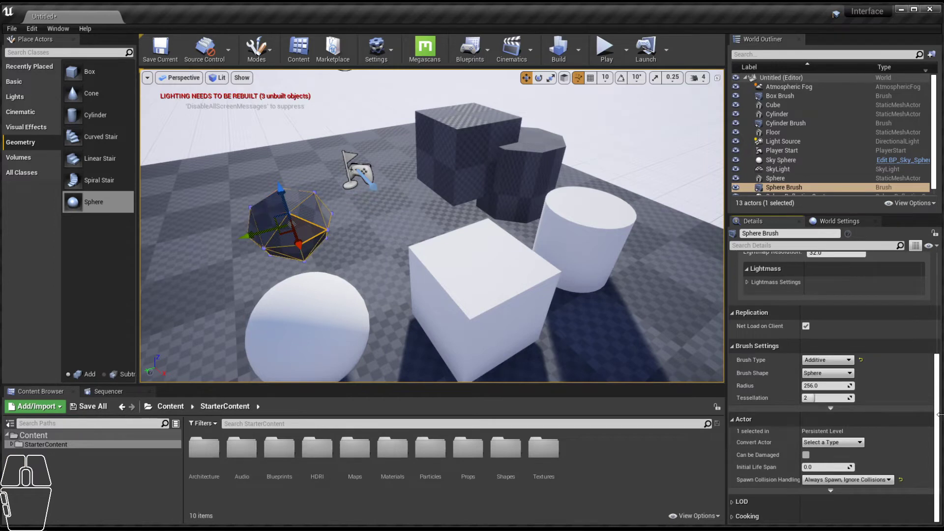
scroll(938, 424, up, 3)
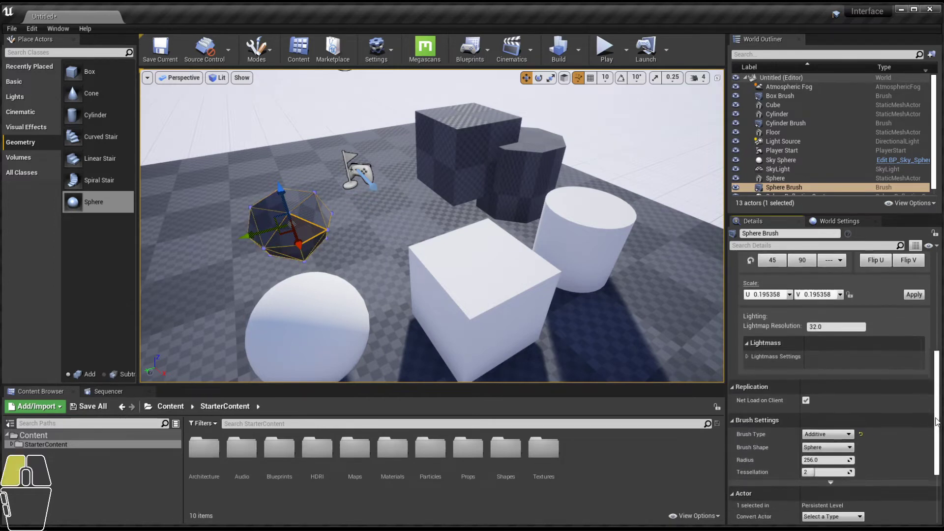
scroll(937, 424, down, 3)
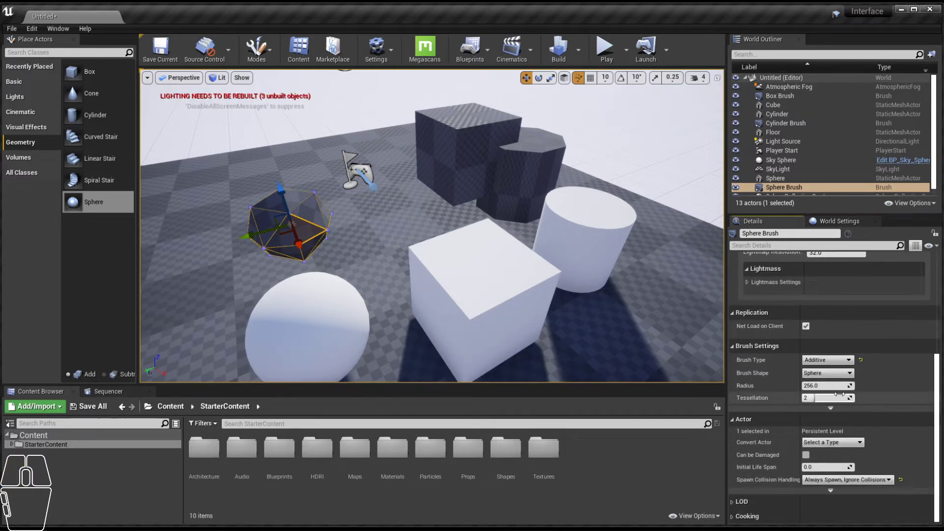
Step: Set the sphere brush's tessellation to 4 and inspect its smoother faceted surface up close
drag(811, 398, 841, 398)
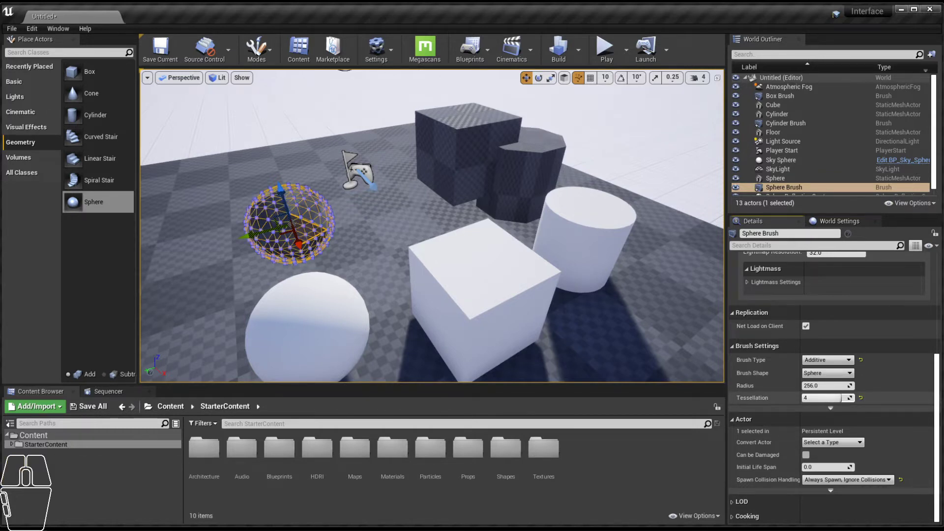
middle_drag(522, 231, 462, 241)
middle_drag(226, 209, 226, 227)
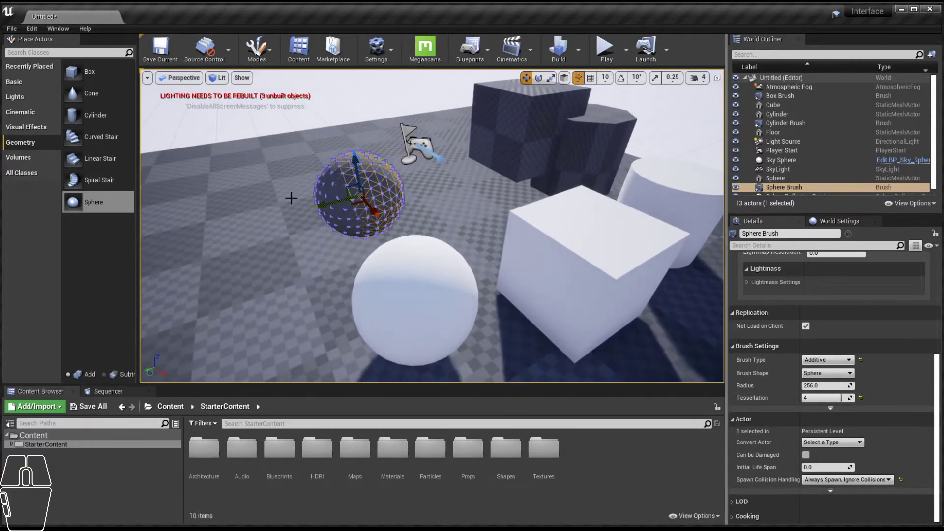
scroll(337, 180, up, 3)
alt+drag(351, 147, 376, 155)
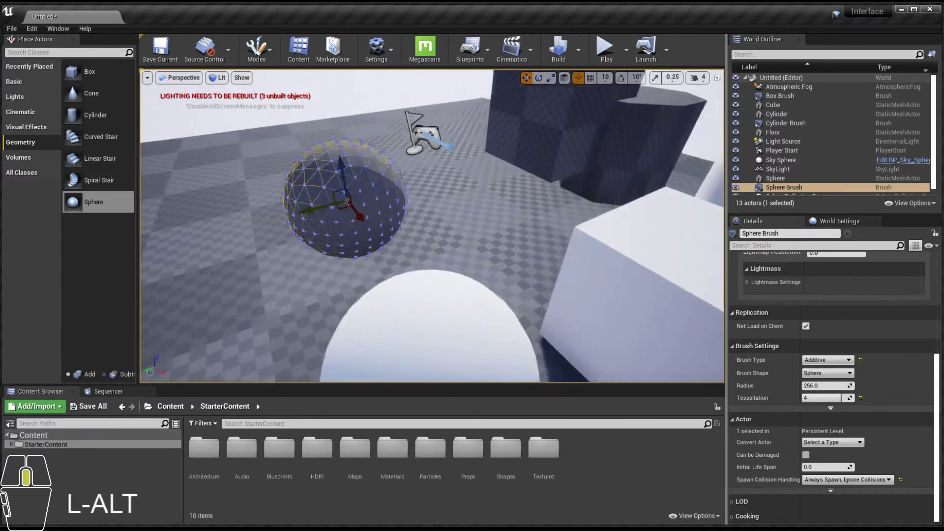
mouse_move(352, 147)
alt+right_down()
mouse_move(428, 147)
mouse_move(399, 147)
alt+right_up()
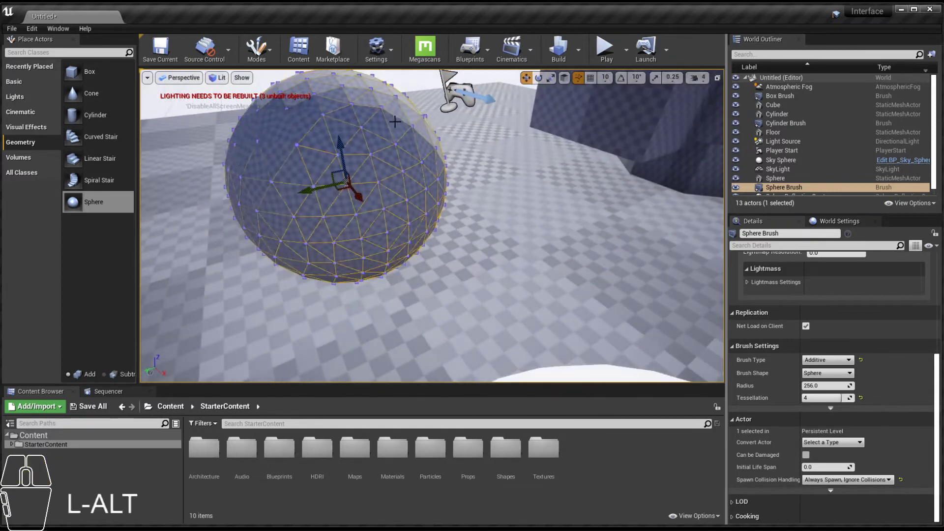
alt+right_drag(502, 177, 404, 177)
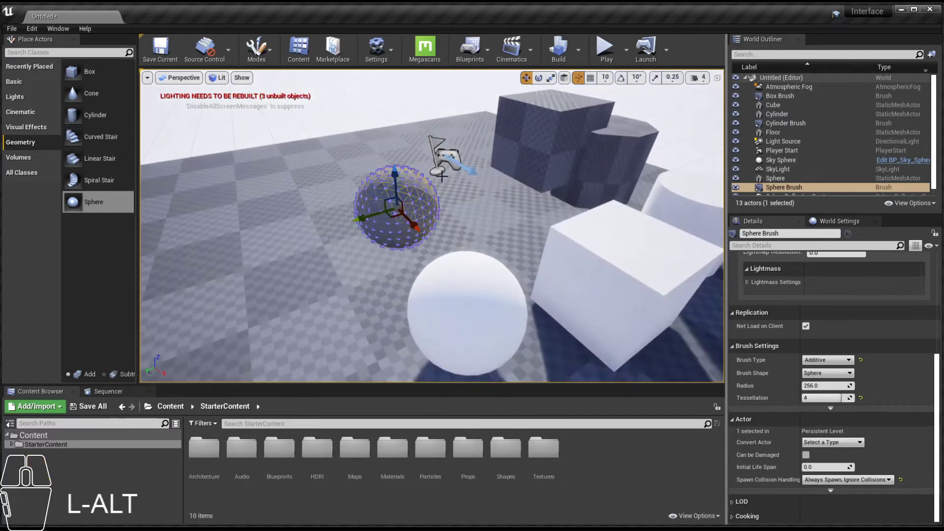
Step: Select the box brush, switch the selection to the static mesh cube, and compare both with the surrounding shapes
alt+click(571, 171)
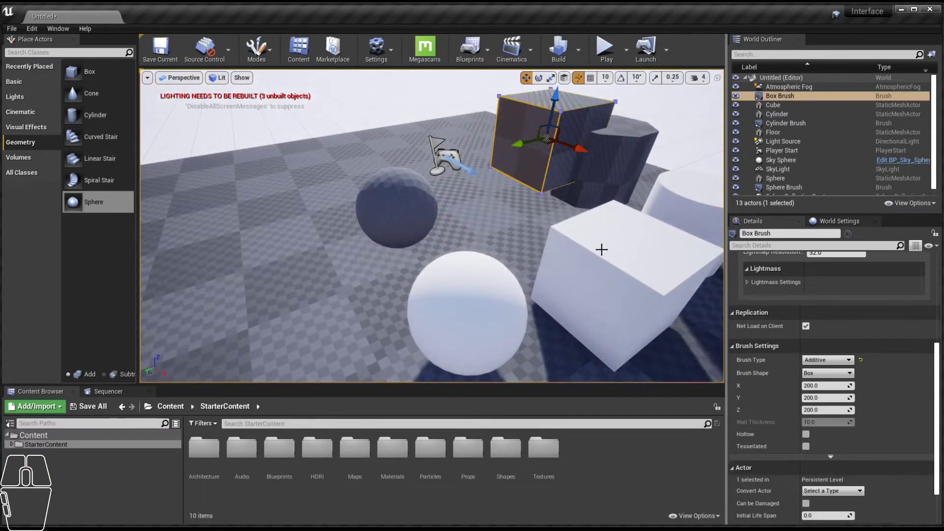
click(602, 249)
alt+drag(539, 158, 512, 167)
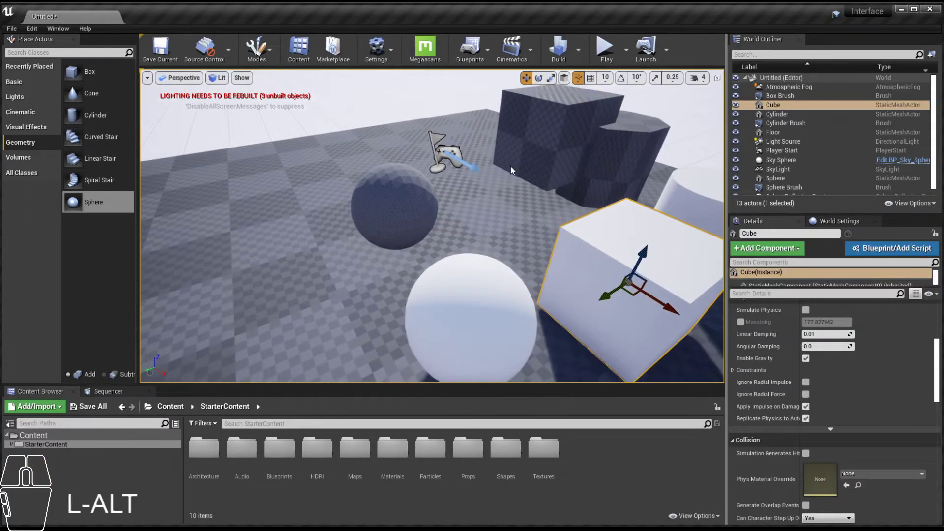
alt+middle_drag(510, 167, 443, 169)
alt+right_drag(510, 167, 578, 155)
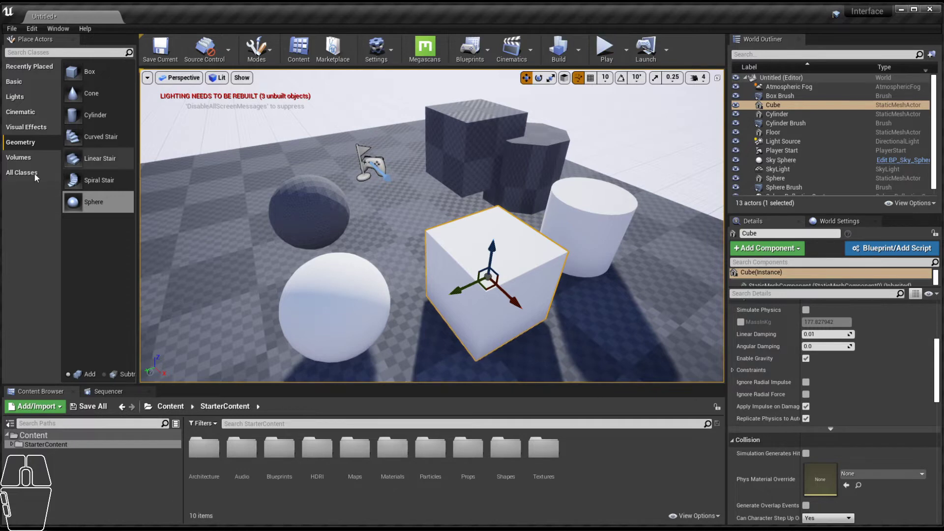
mouse_move(593, 116)
mouse_down()
mouse_move(605, 73)
mouse_move(607, 83)
mouse_up()
mouse_move(613, 28)
mouse_down()
mouse_move(618, 74)
mouse_move(615, 26)
mouse_up()
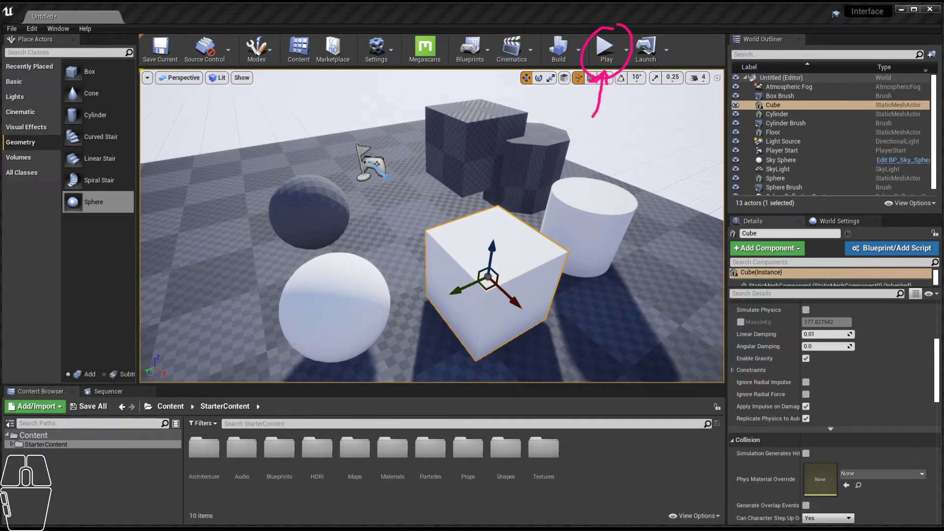
click(239, 153)
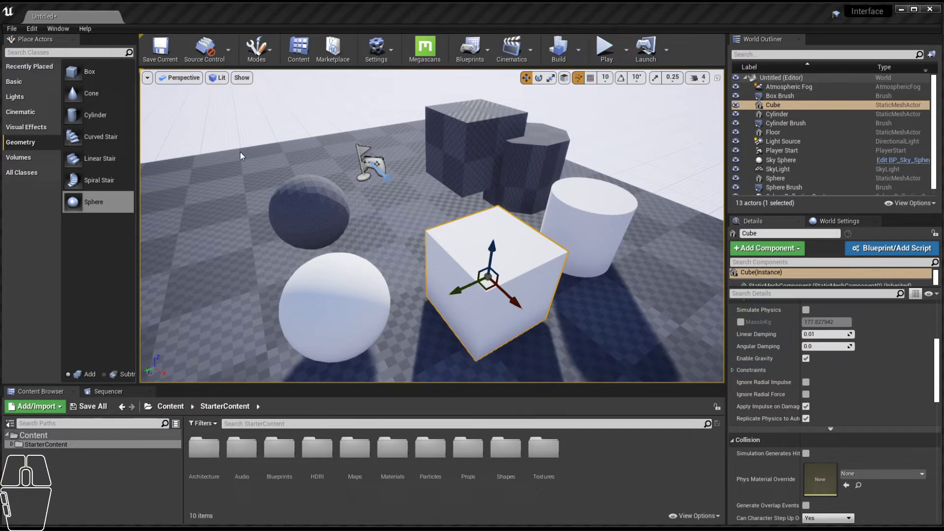
Step: Play the level in the viewport and try moving forward, backward and sideways near the sphere brush
click(607, 51)
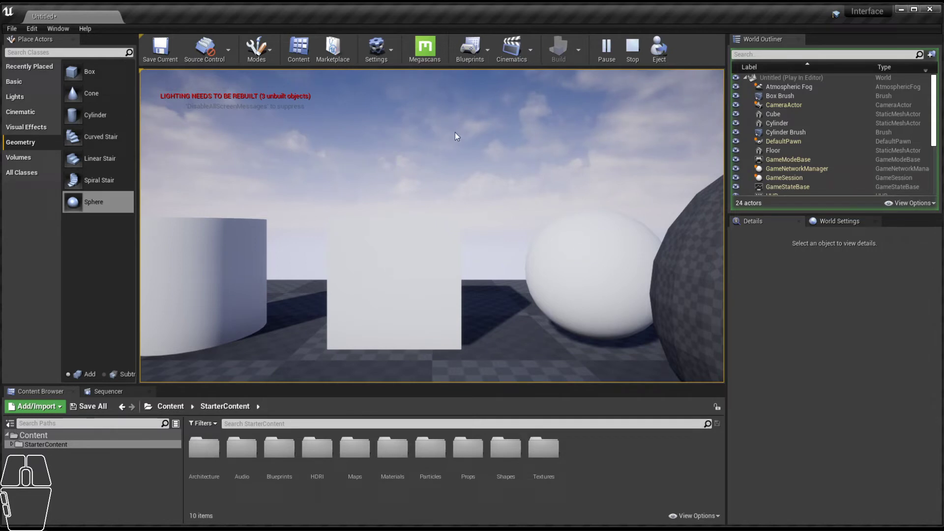
click(465, 178)
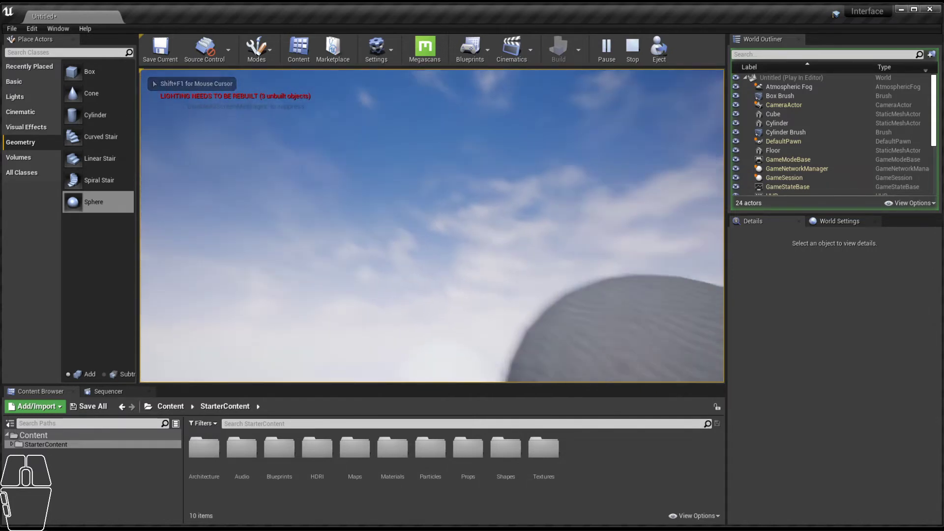
key(w)
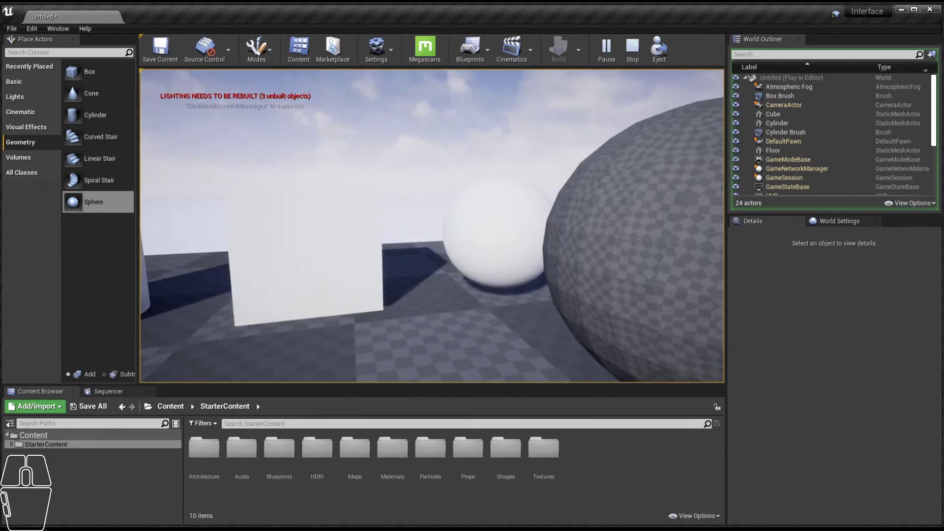
key(s)
key(d)
key(a)
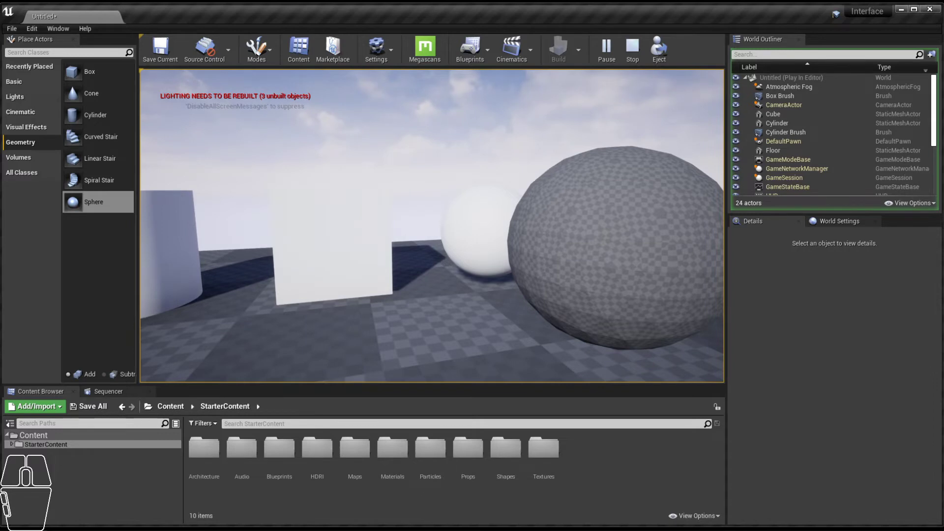
key(a)
key(d)
key(w)
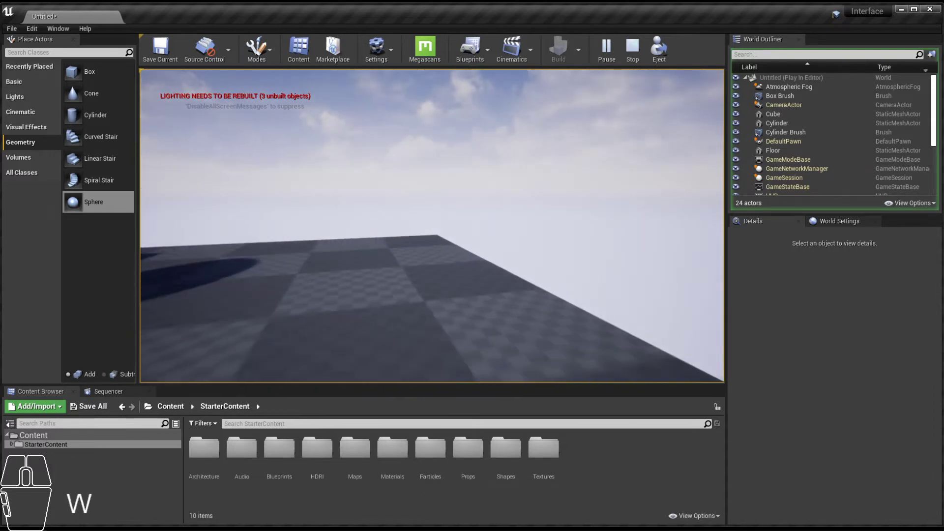
key(a)
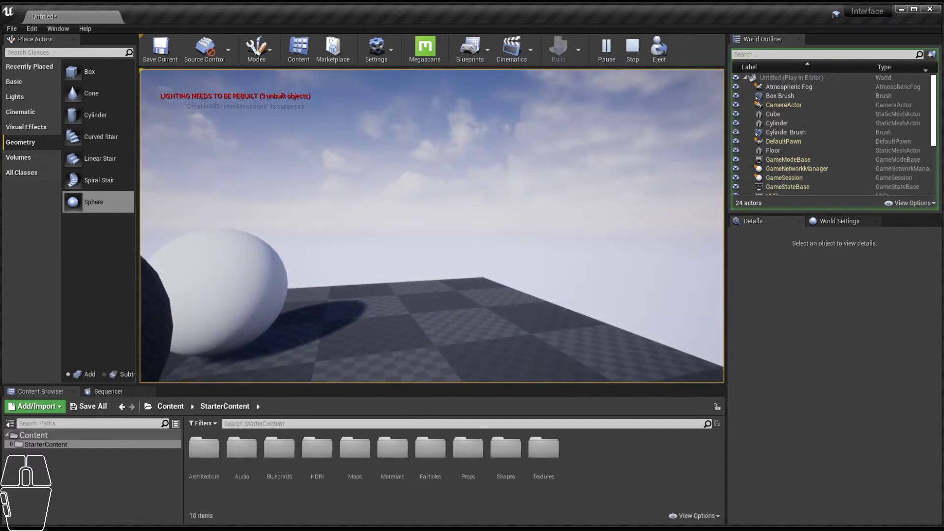
Step: Fly around the whole floor in the running level and view the static meshes and geometry brushes from all sides
key(w)
key(d)
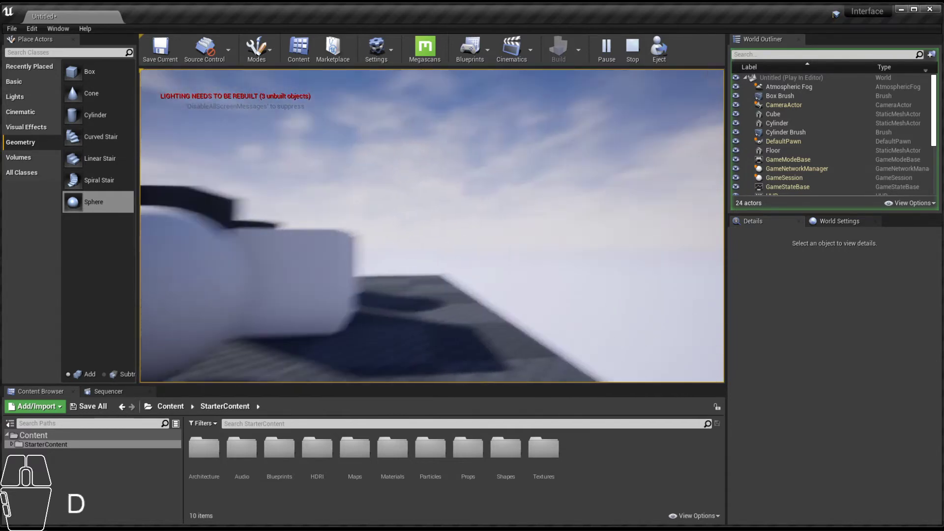
key(w)
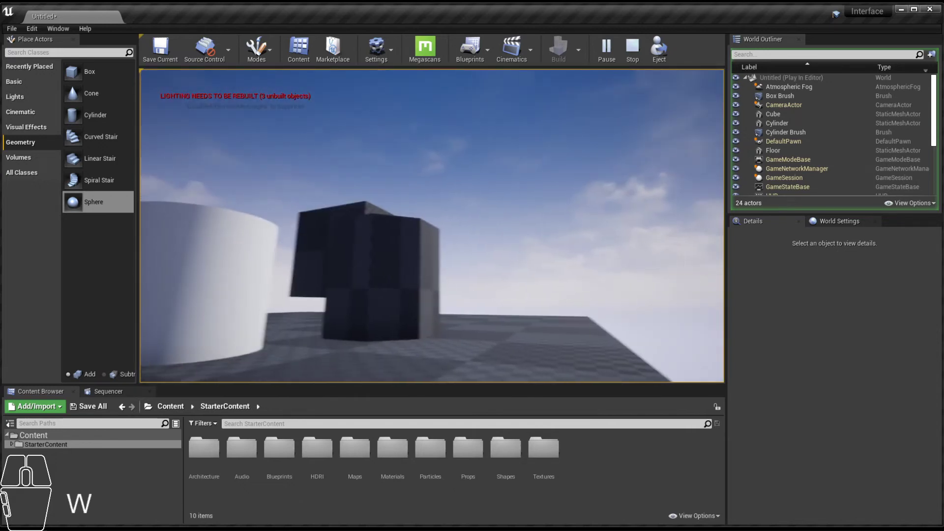
key(w)
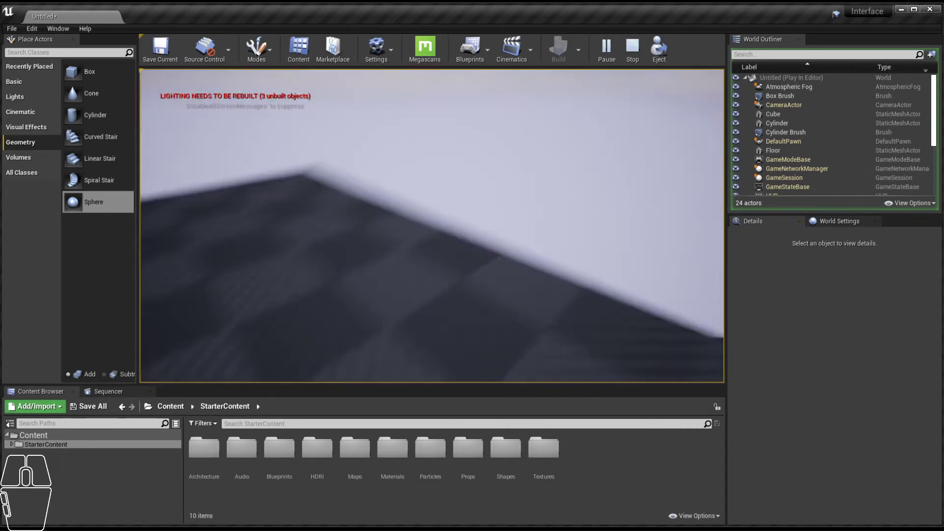
key(w)
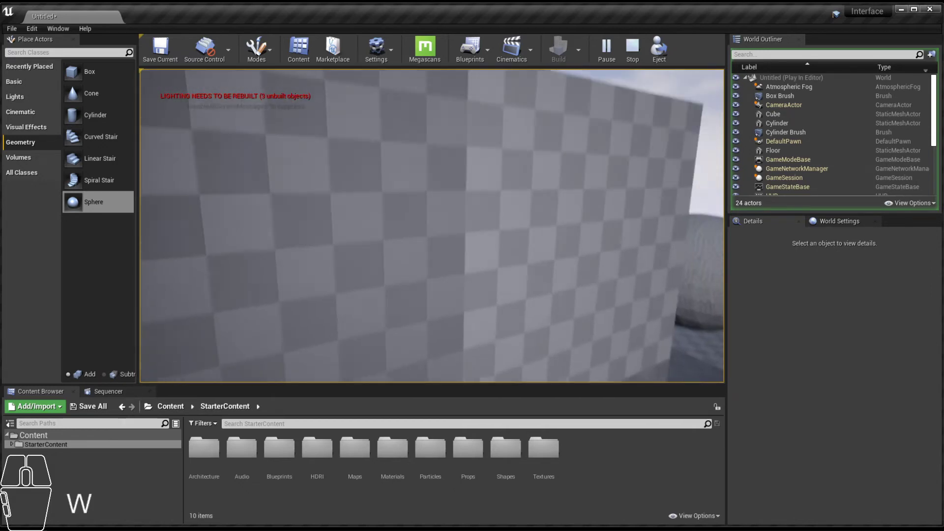
key(w)
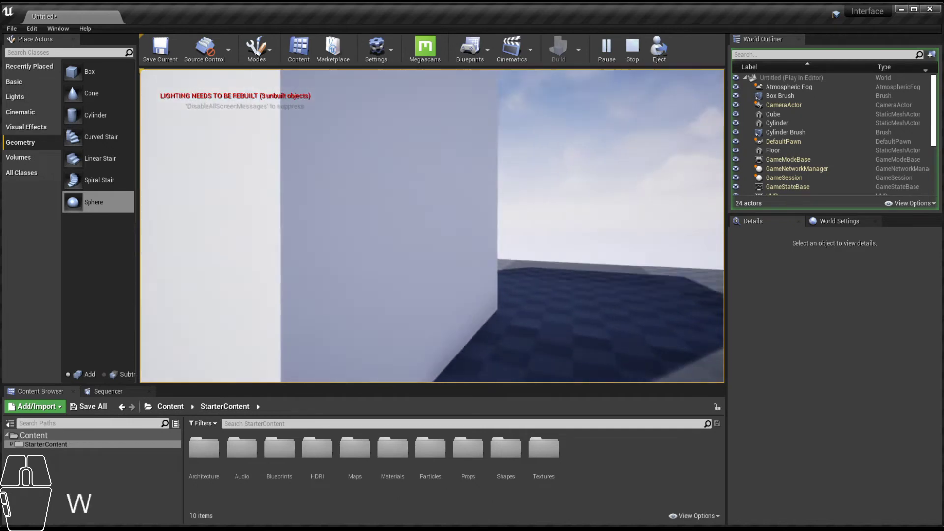
key(s)
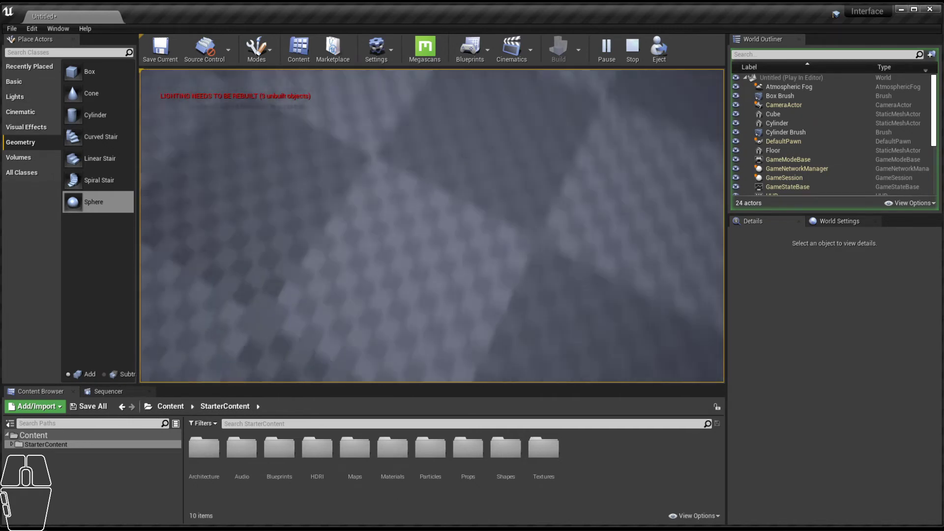
key(w)
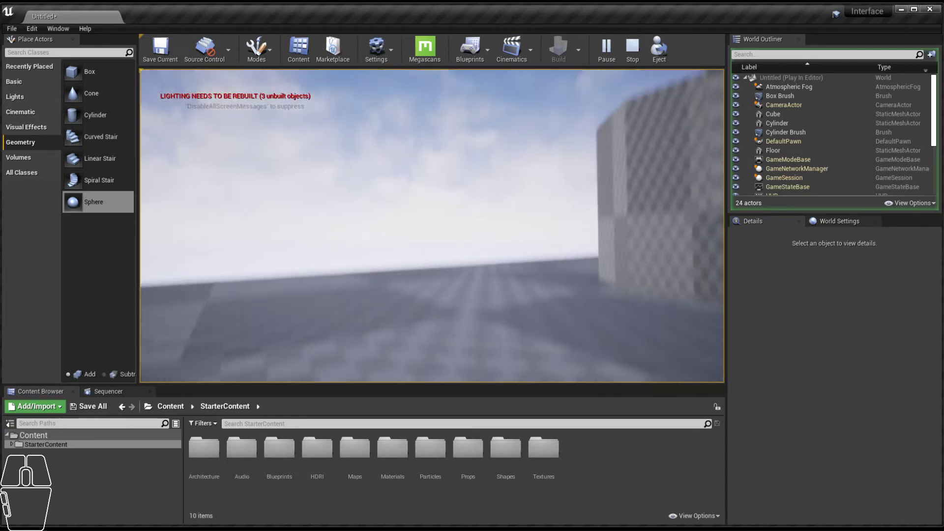
key(w)
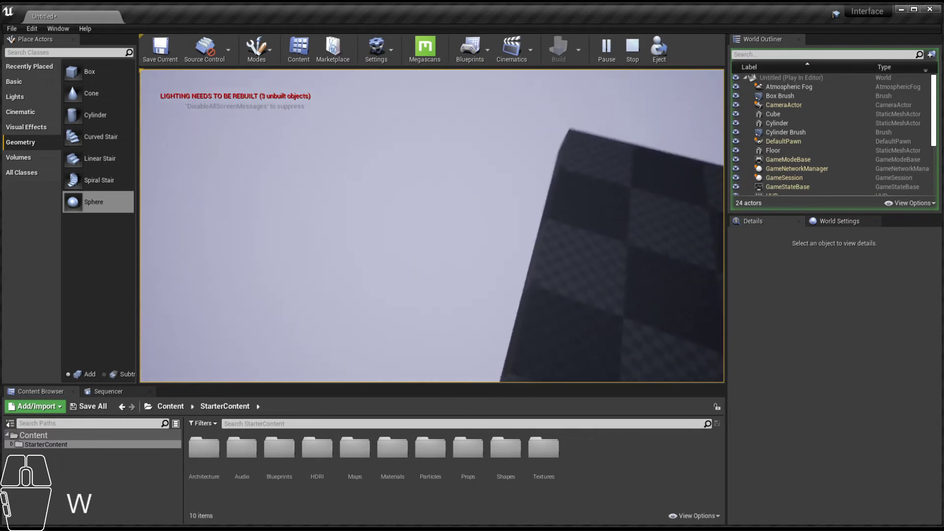
key(w)
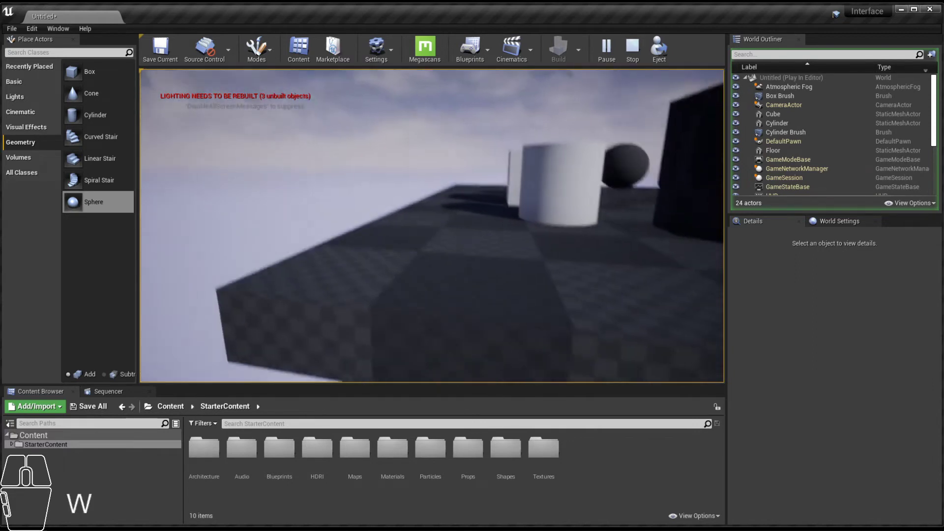
key(s)
key(w)
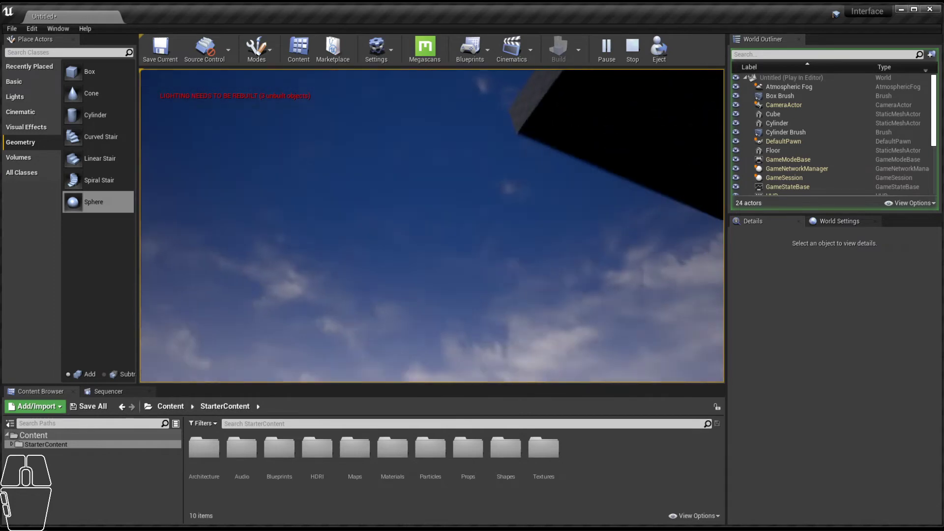
key(w)
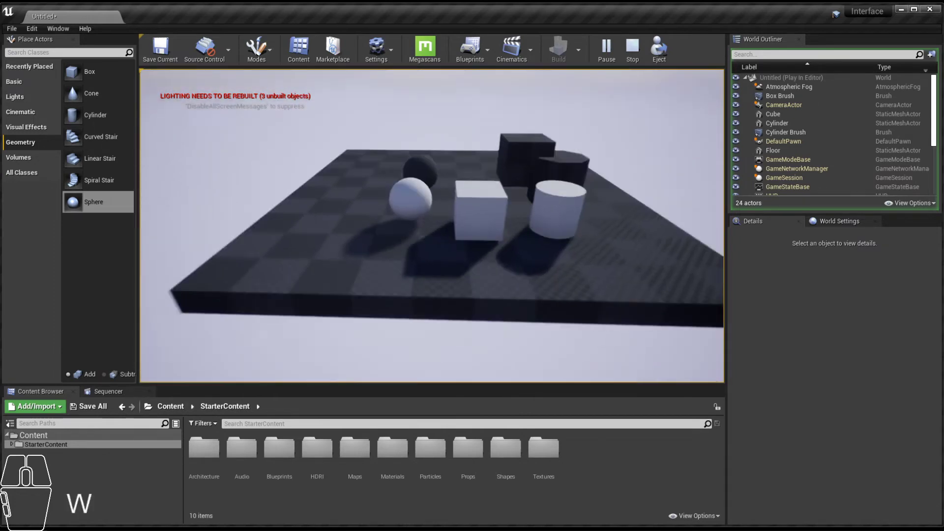
key(w)
key(d)
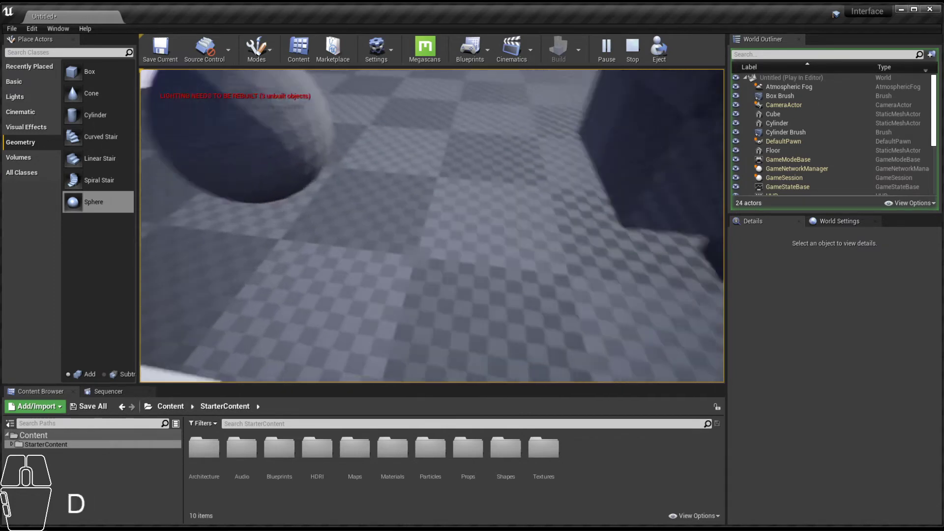
key(w)
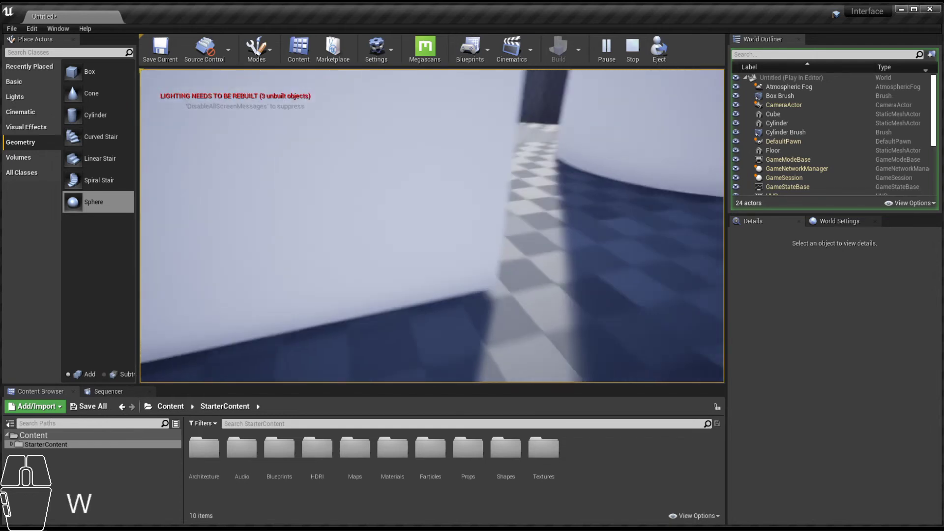
key(d)
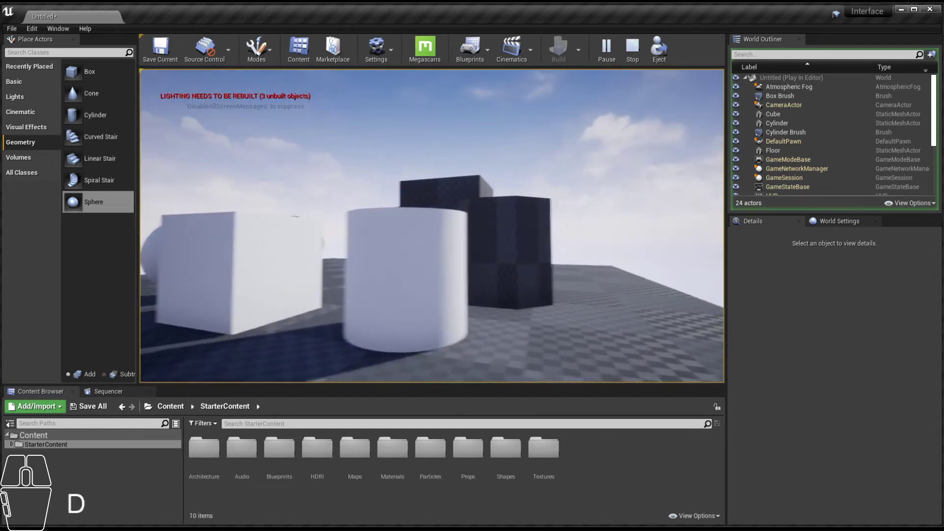
key(w)
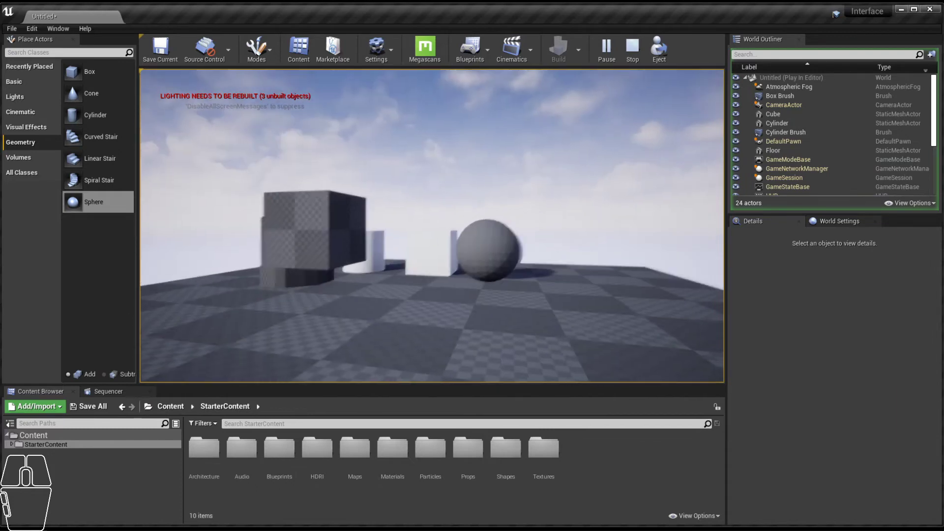
key(w)
key(s)
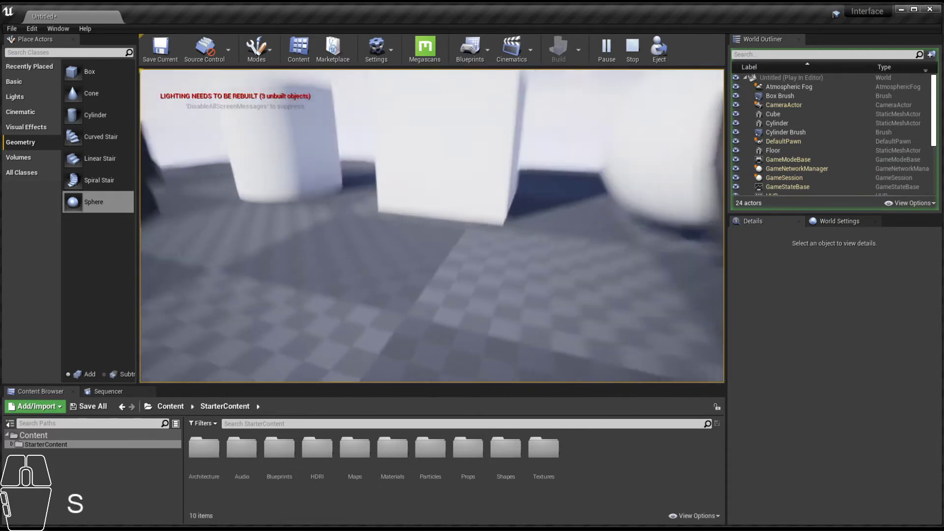
key(w)
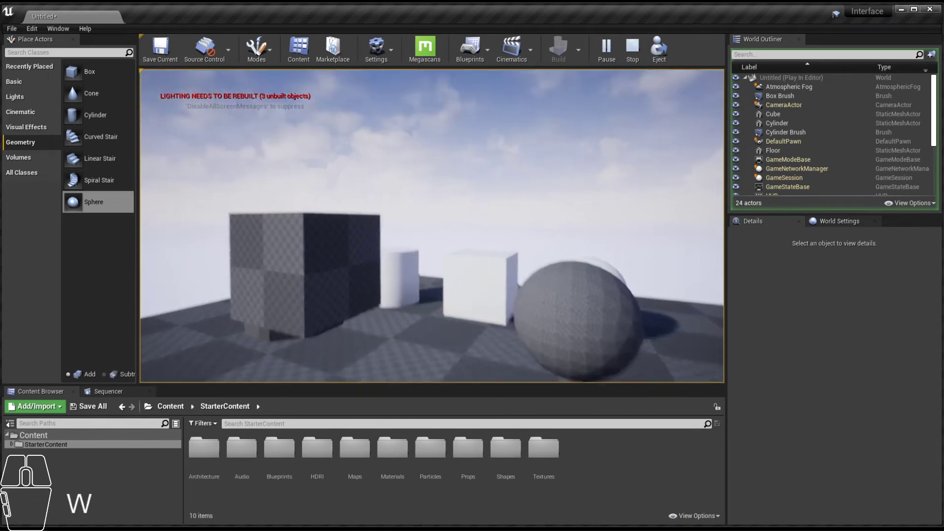
key(d)
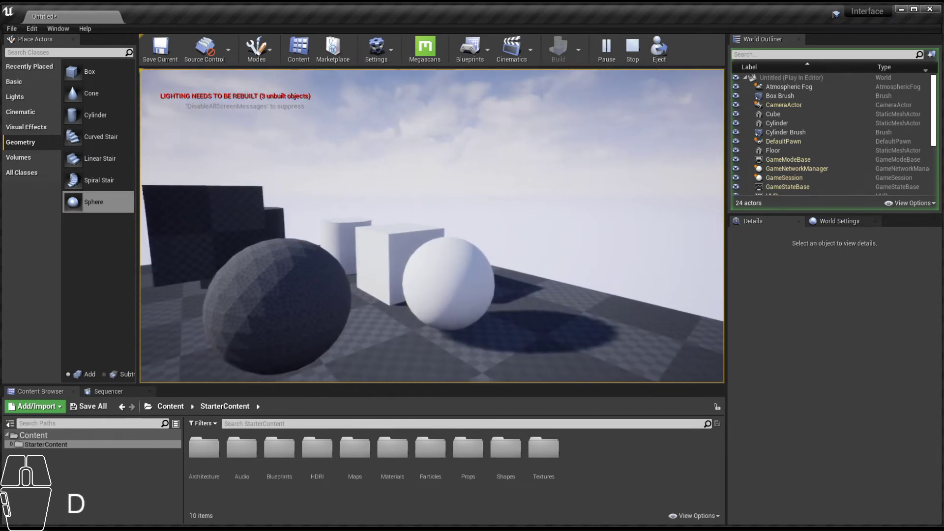
key(a)
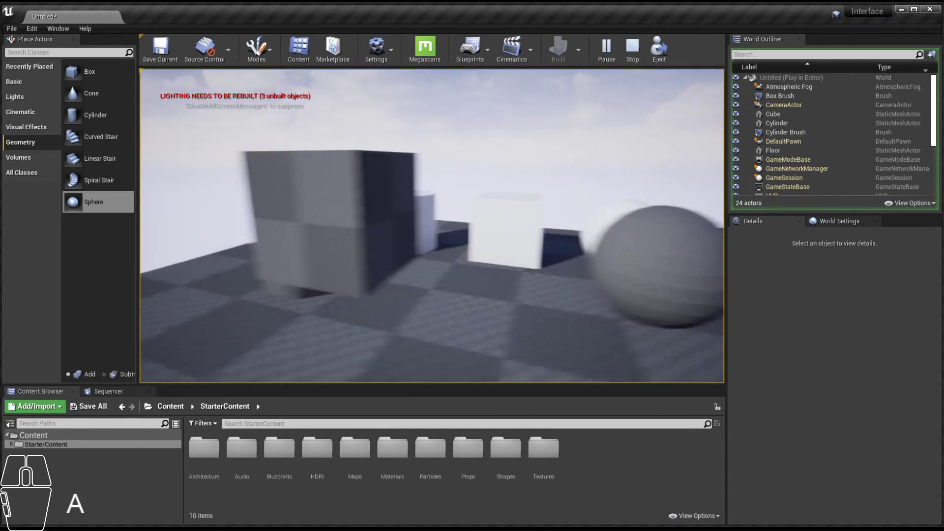
Step: Fly past the box and sphere brushes in the running level and stop the play session
key(d)
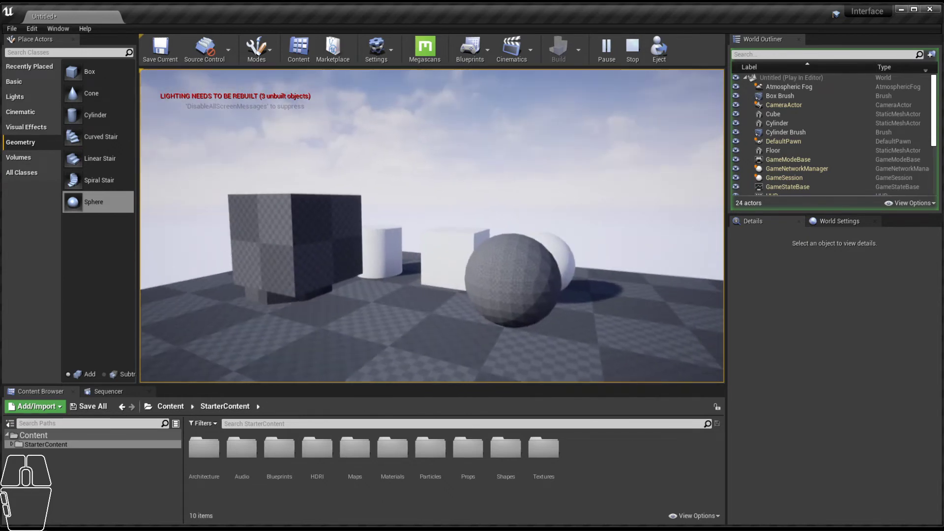
key(w)
key(Escape)
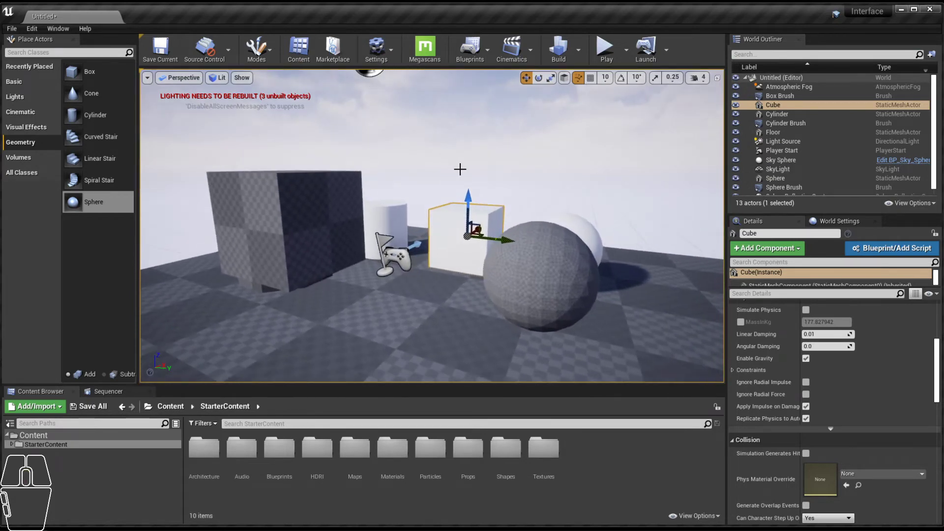
Step: Face the static meshes head-on, start playing the level from this viewpoint, and end the session
alt+drag(459, 137, 537, 183)
click(607, 49)
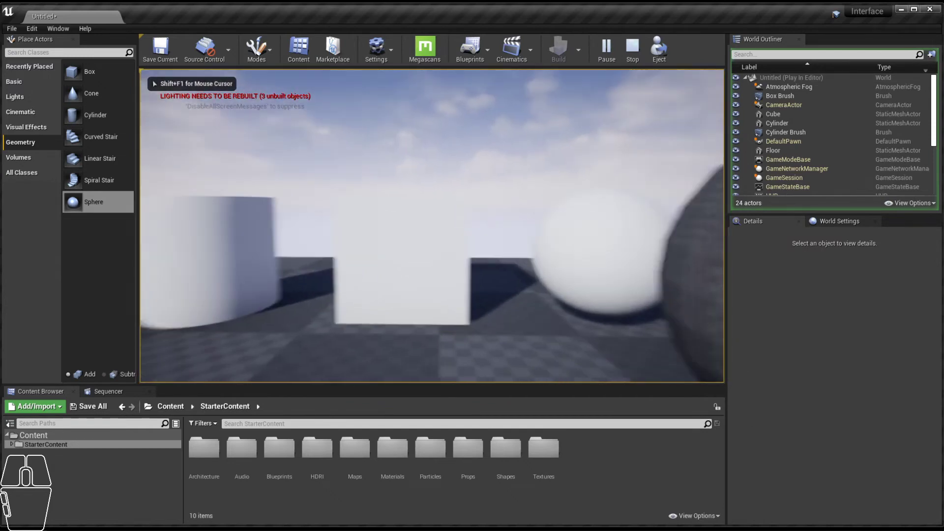
key(Escape)
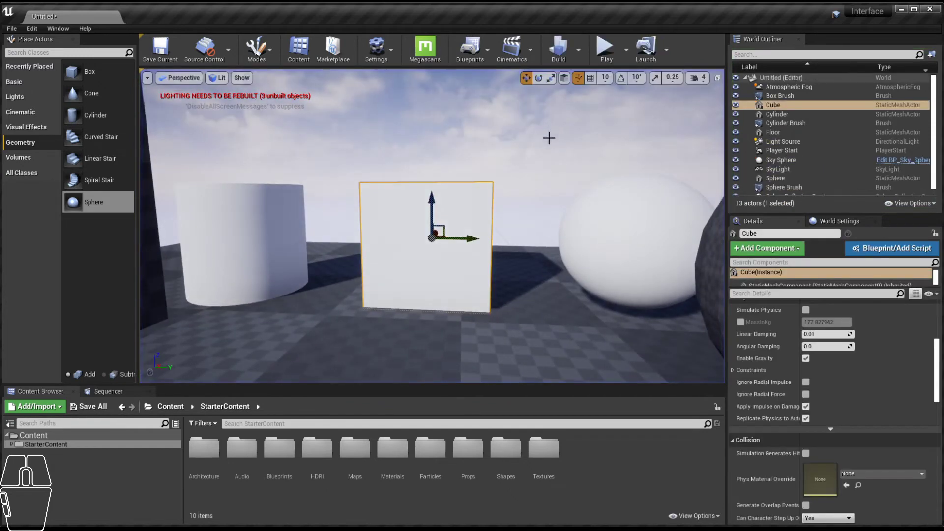
Step: Play the level again, release and recapture the mouse cursor, release it once more, and stop the session
click(605, 47)
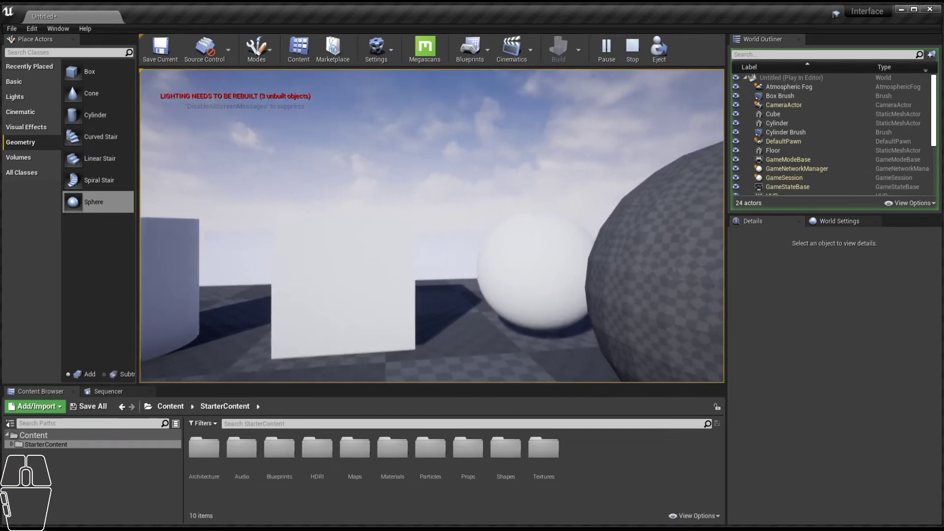
key(shift+F1)
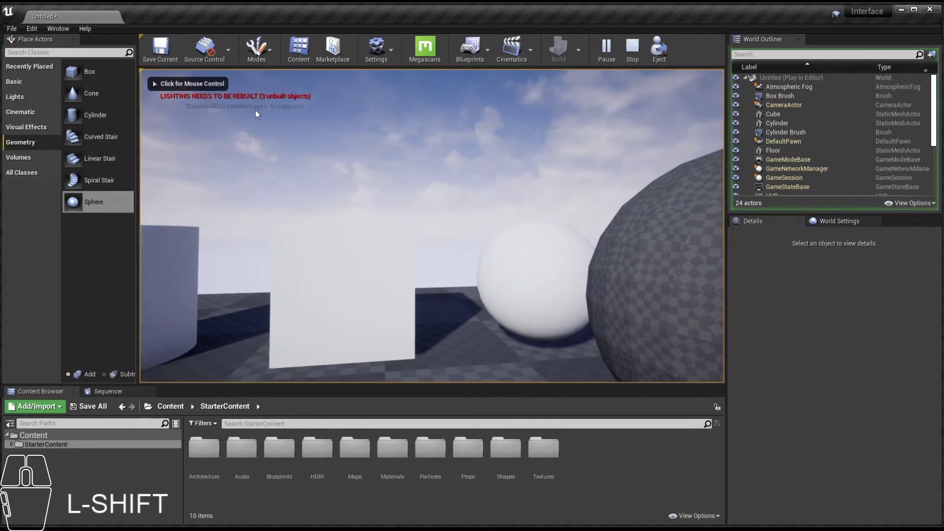
click(454, 188)
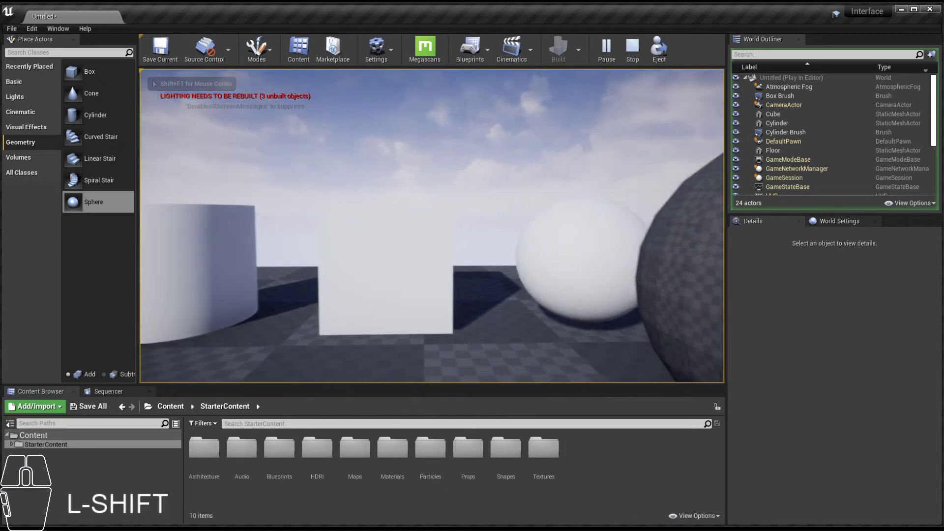
key(shift+F1)
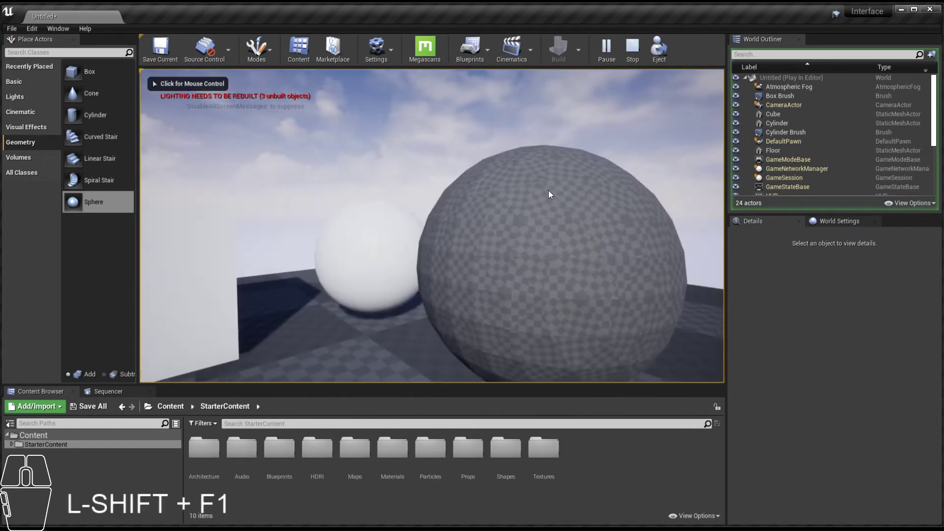
click(634, 49)
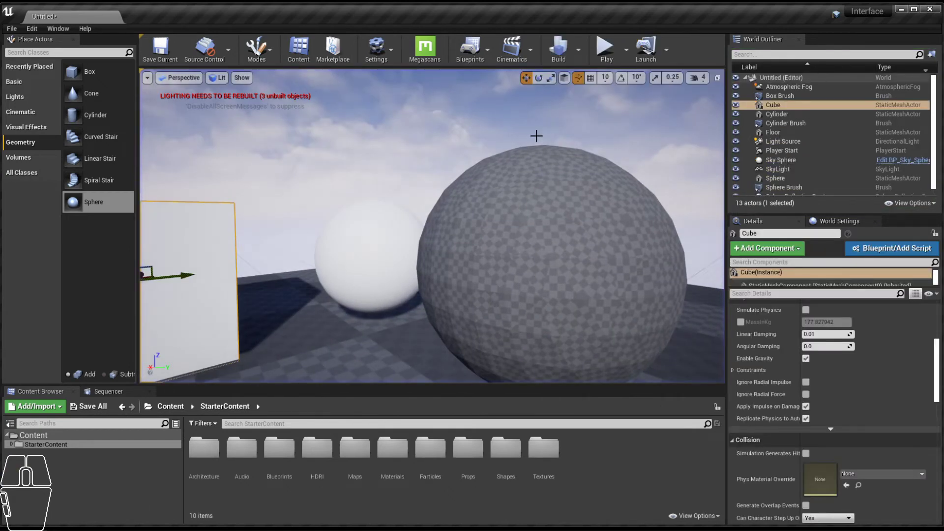
Step: Examine the static meshes and geometry brushes in the editor viewport from several angles and distances
middle_drag(536, 136, 536, 187)
scroll(423, 206, down, 5)
alt+drag(423, 206, 314, 254)
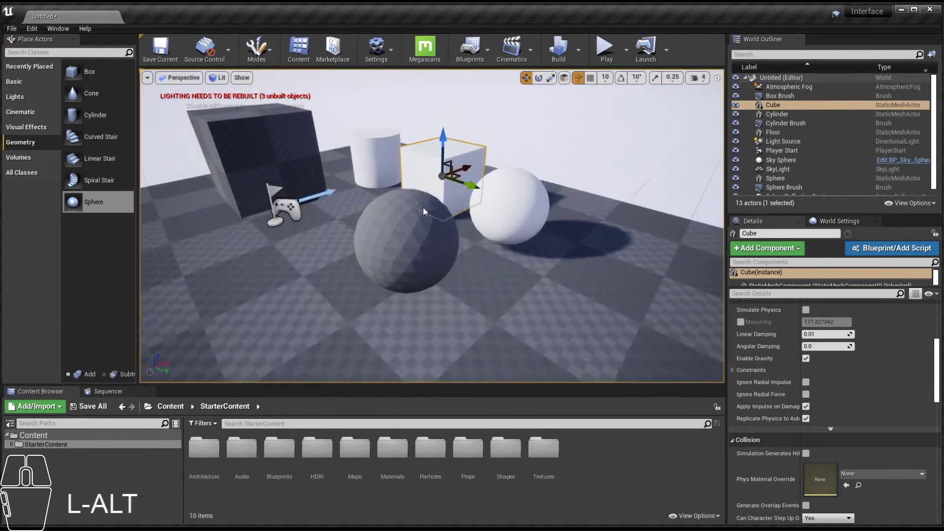
alt+middle_drag(423, 207, 442, 201)
alt+right_drag(423, 206, 482, 207)
alt+drag(423, 207, 345, 202)
alt+middle_drag(423, 207, 339, 103)
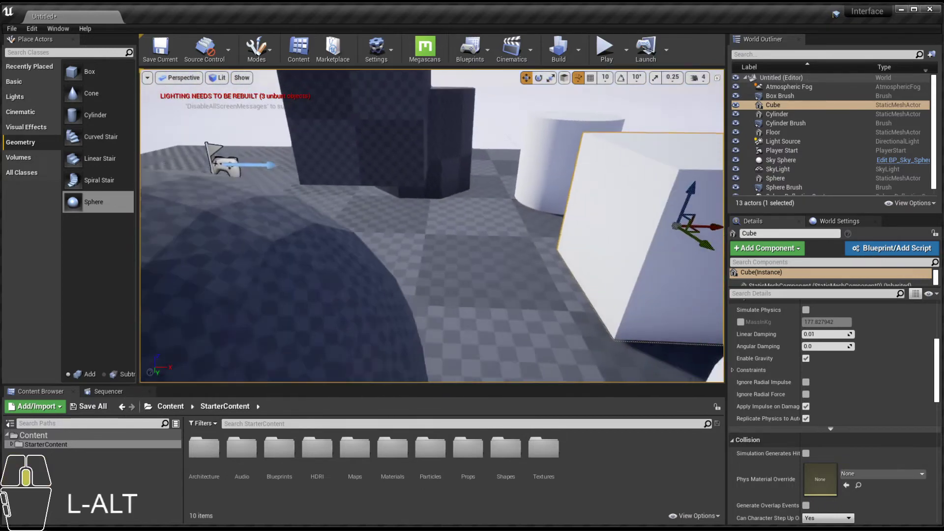
alt+right_drag(423, 206, 364, 207)
alt+right_drag(446, 187, 418, 187)
alt+drag(446, 187, 574, 156)
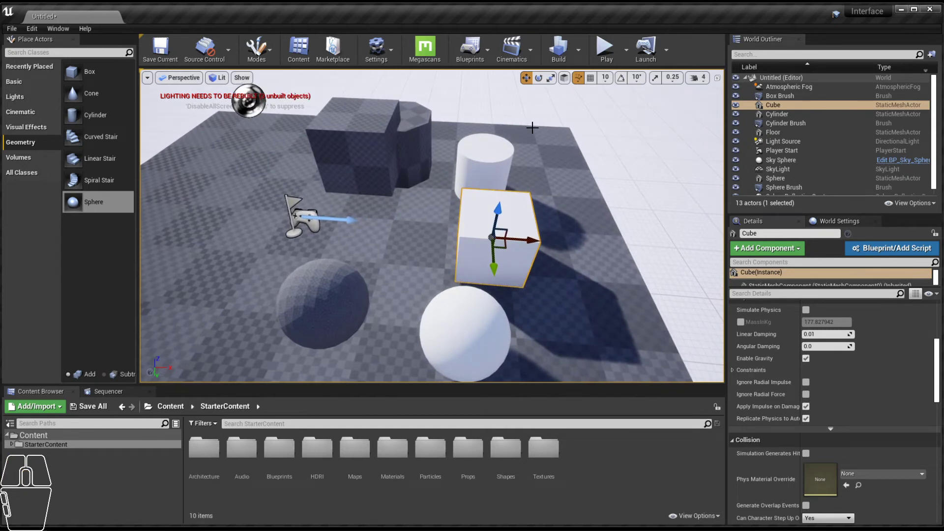
alt+drag(522, 224, 566, 218)
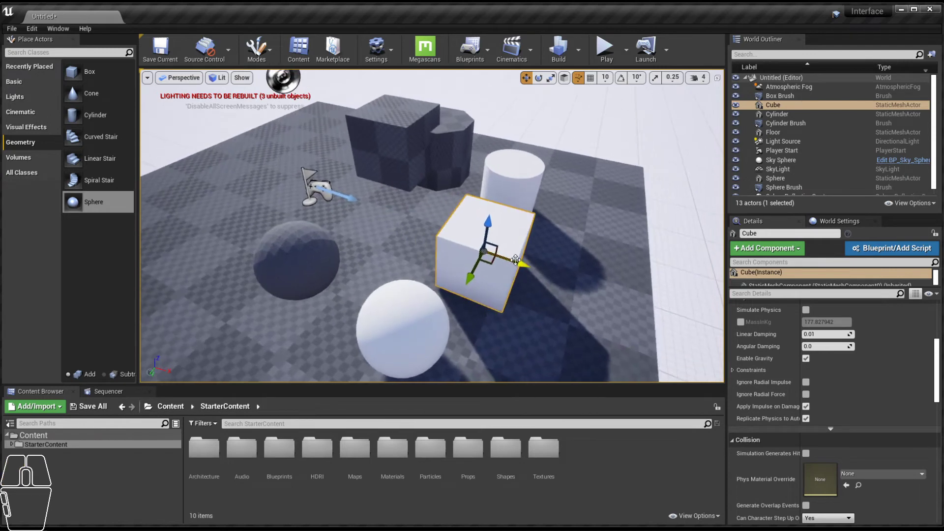
Step: Nudge the static mesh cube along its X axis and scale it down along Y into a thin upright panel
mouse_move(515, 260)
mouse_down()
mouse_move(475, 247)
mouse_move(518, 261)
mouse_up()
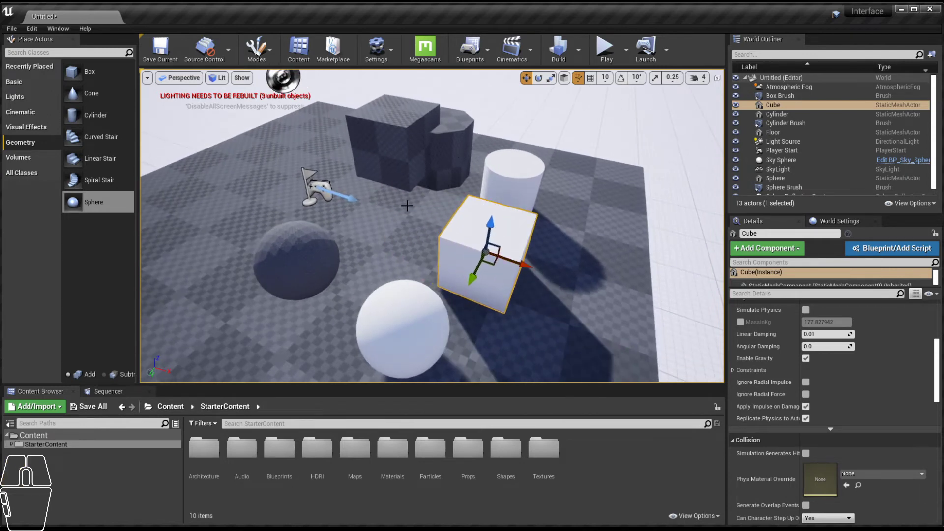
alt+drag(396, 201, 436, 182)
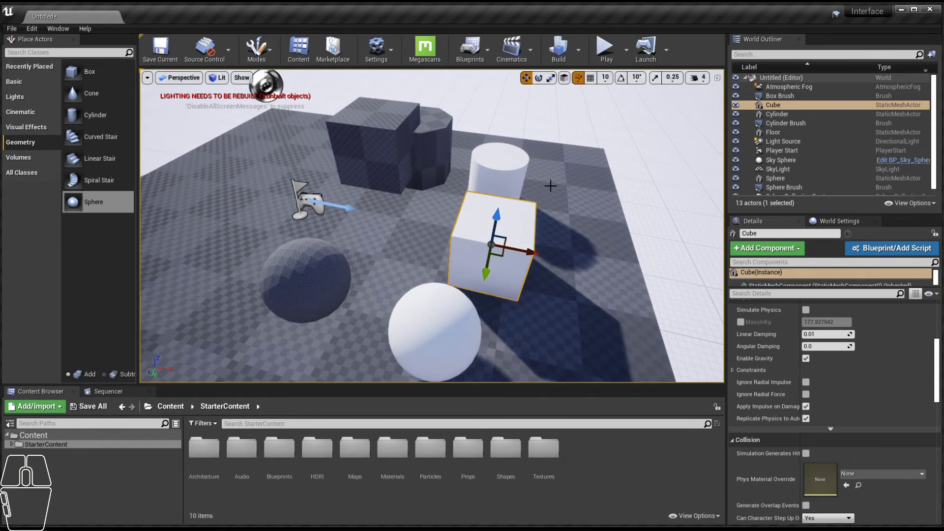
alt+drag(552, 186, 409, 172)
key(r)
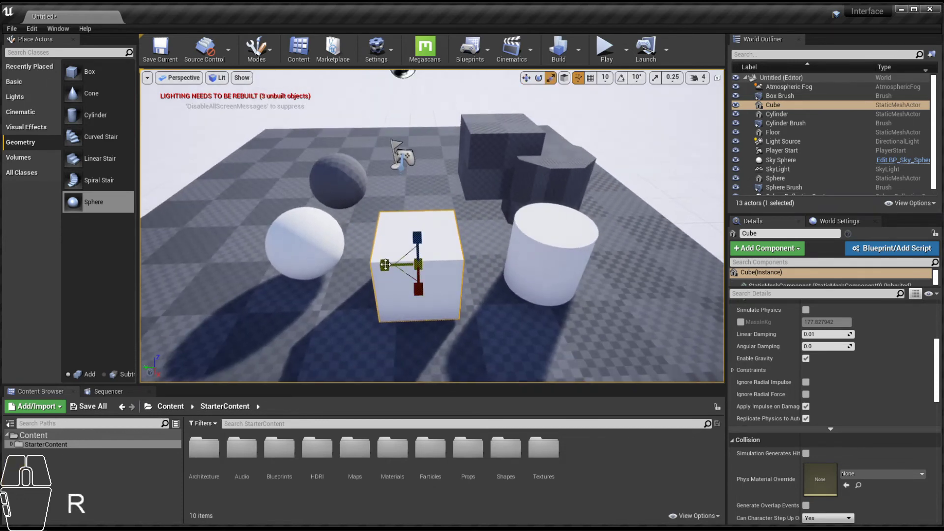
drag(385, 265, 555, 223)
key(w)
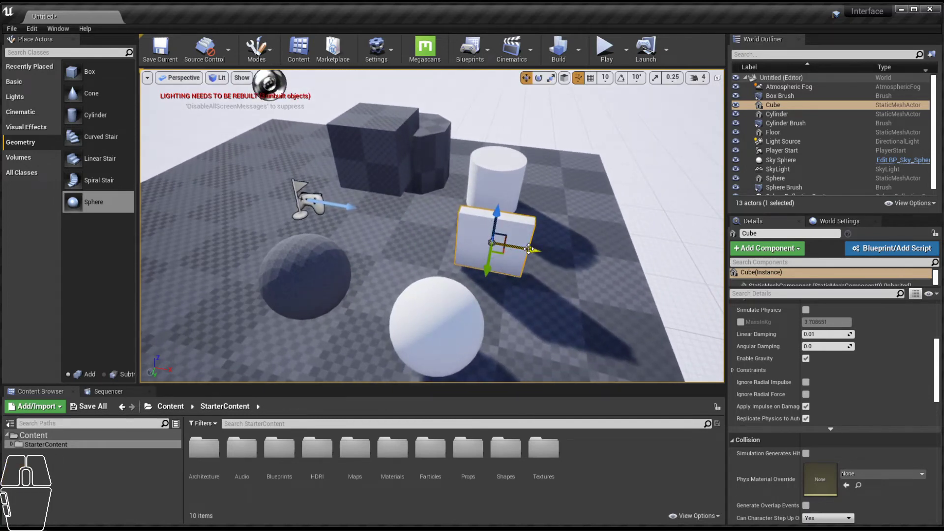
Step: Duplicate the thin panel three times along its X axis to form a spaced row across the floor
alt+drag(531, 249, 409, 226)
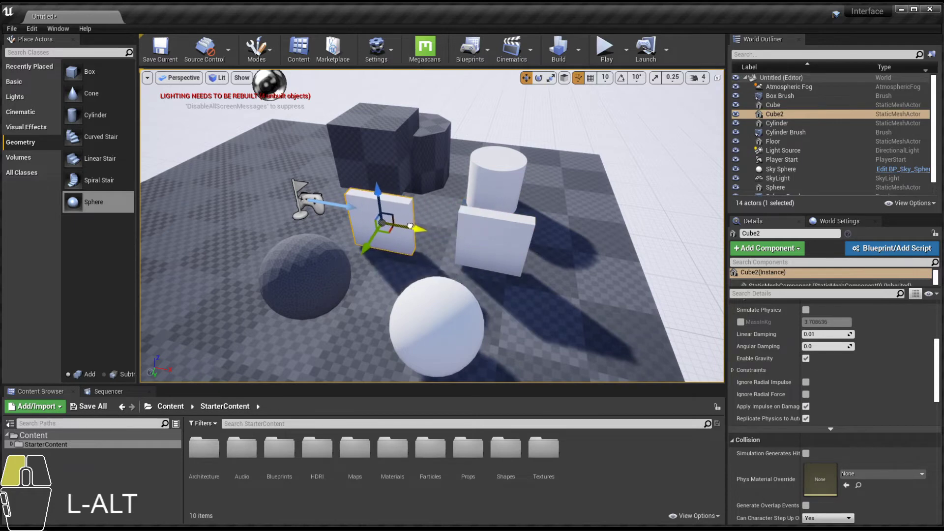
middle_drag(444, 198, 514, 213)
alt+right_drag(320, 175, 403, 196)
alt+middle_drag(403, 196, 409, 197)
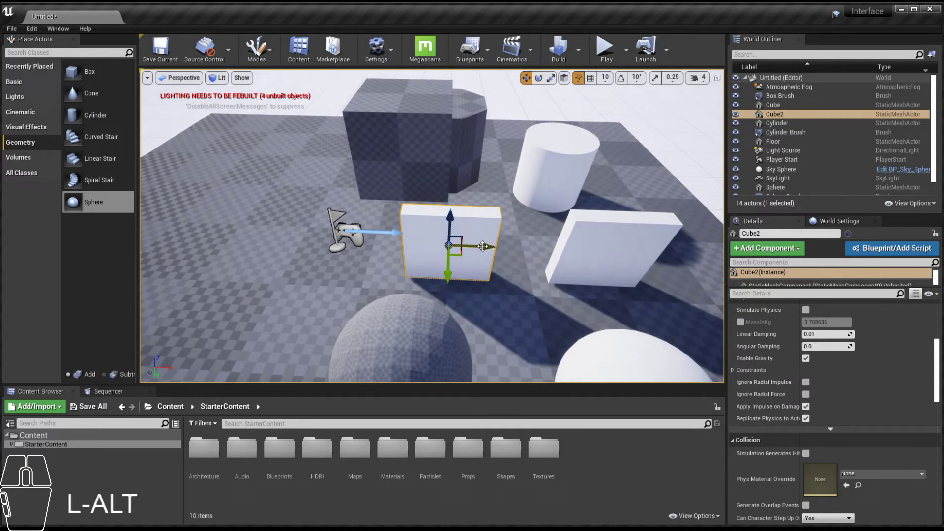
alt+drag(484, 246, 317, 246)
alt+drag(315, 172, 359, 155)
alt+middle_drag(359, 156, 458, 162)
alt+drag(457, 162, 322, 202)
alt+middle_drag(322, 202, 452, 227)
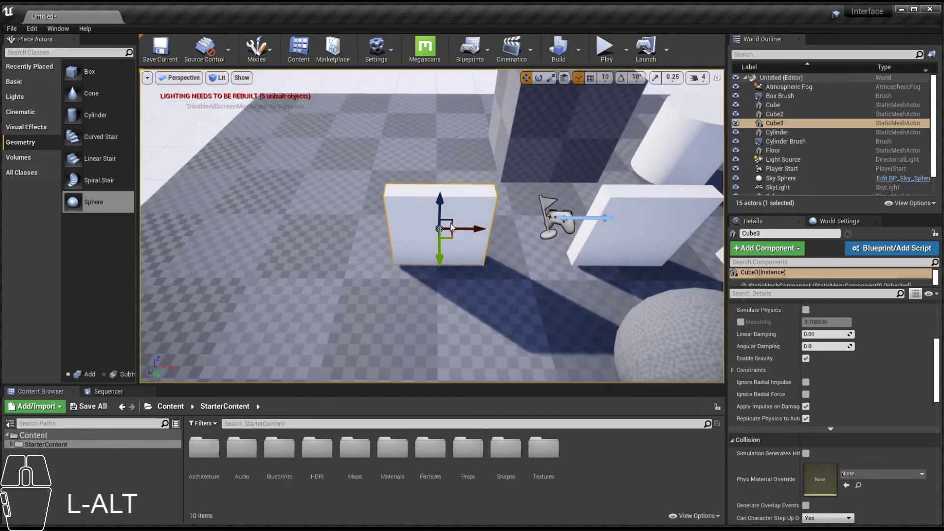
alt+drag(472, 227, 353, 213)
Step: Duplicate the row's end panel along its Y axis so the copy stands parallel on the box brush side
alt+drag(465, 179, 468, 140)
alt+right_drag(467, 140, 438, 162)
alt+drag(433, 236, 588, 273)
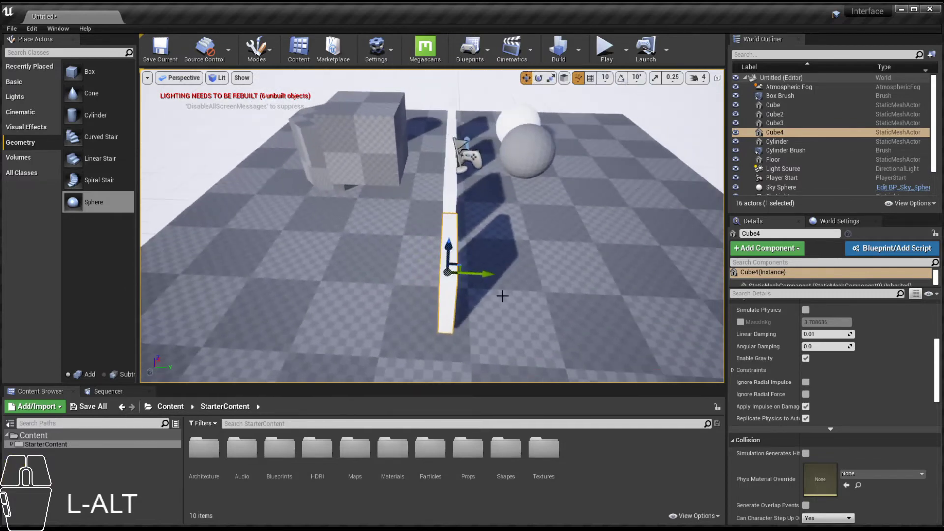
alt+drag(485, 275, 393, 260)
alt+drag(293, 206, 313, 212)
Step: Create a rotated duplicate of the row's end panel and move it beyond the end of the row, turned across it
key(e)
alt+drag(389, 268, 319, 283)
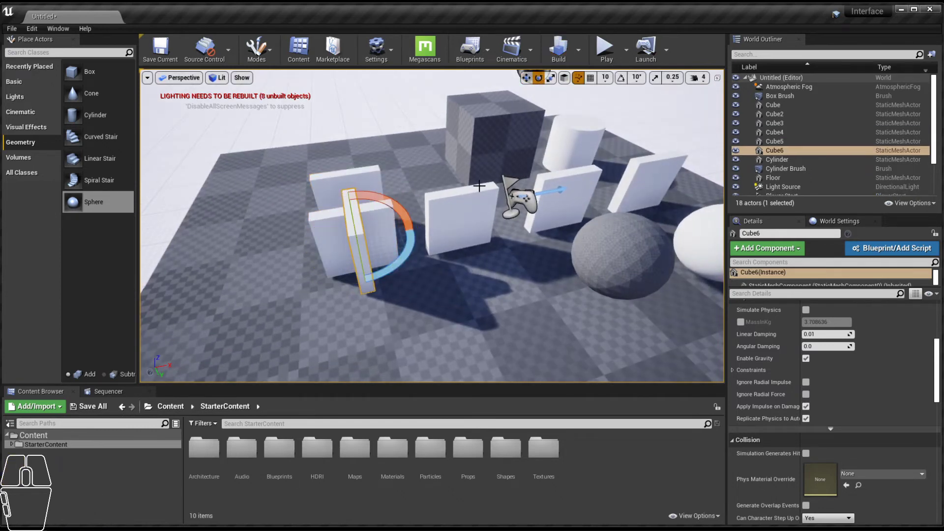
key(w)
drag(364, 232, 256, 250)
key(e)
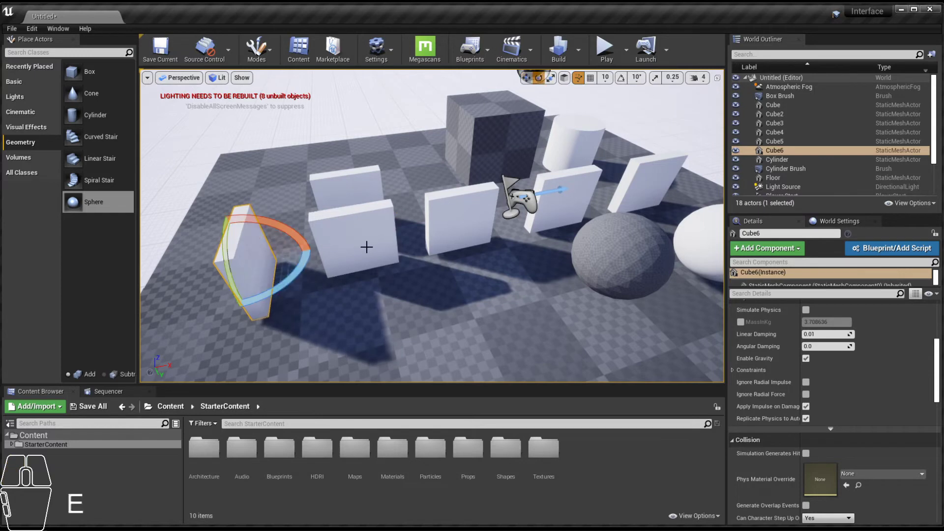
Step: Duplicate the rotated panel farther out from the row and stretch the copy lengthwise into a long wall
click(377, 245)
alt+drag(390, 266, 558, 210)
key(w)
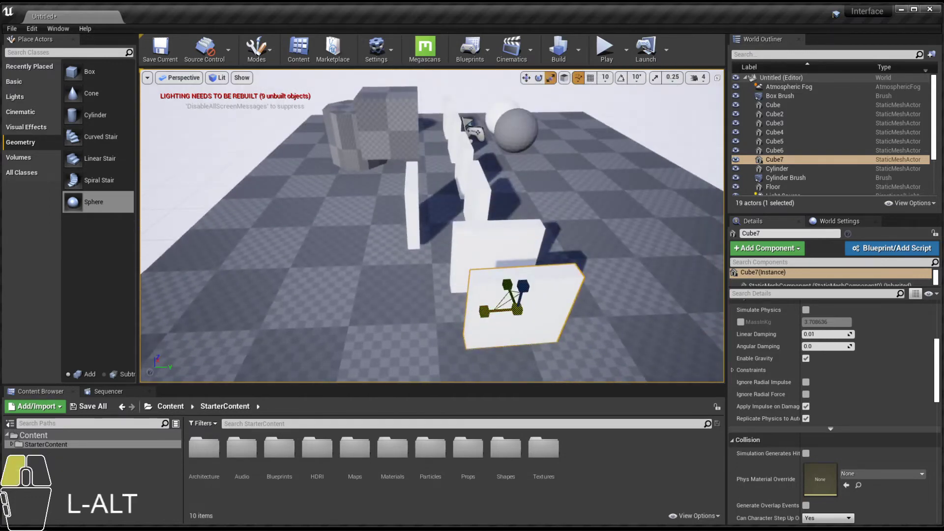
drag(484, 311, 418, 315)
Step: Try duplicating the long wall and rescaling it in all directions, undoing each change
drag(507, 284, 354, 320)
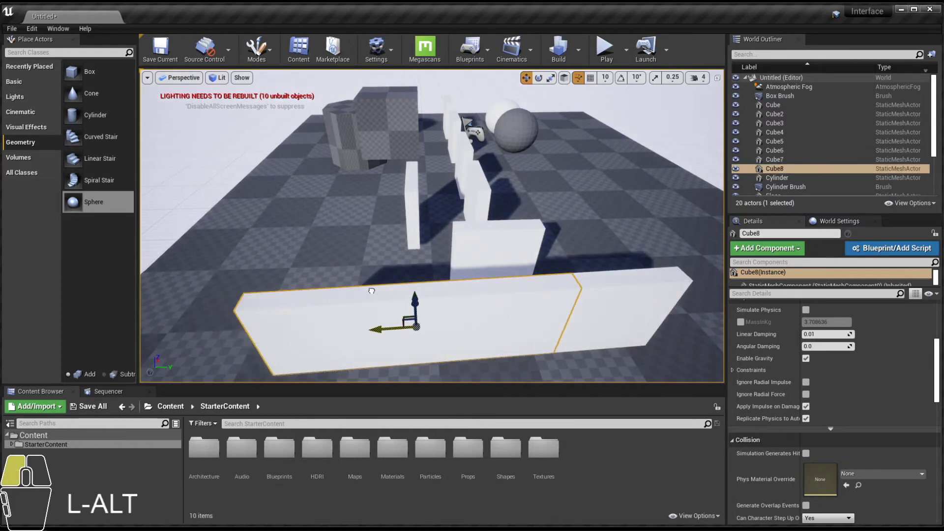
key(ctrl+z)
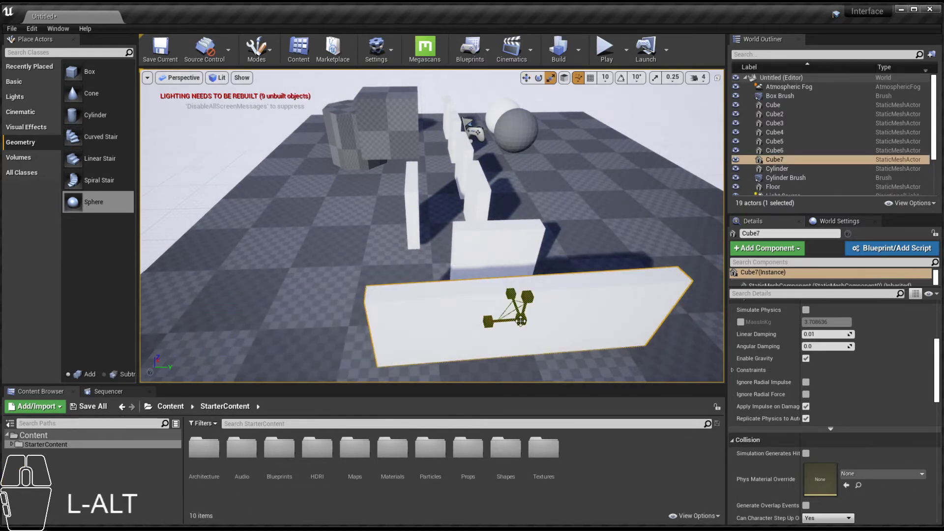
mouse_move(521, 321)
mouse_down()
mouse_move(546, 295)
mouse_move(511, 329)
mouse_up()
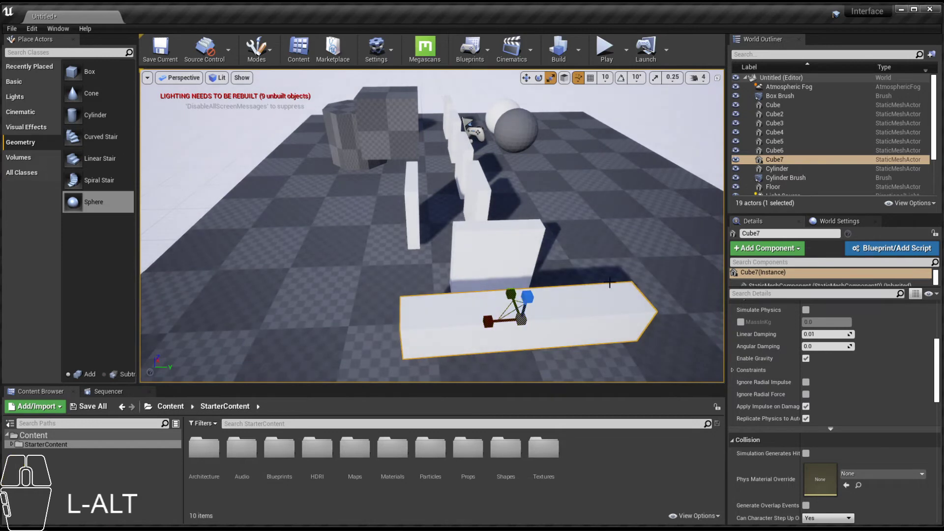
alt+drag(571, 244, 340, 197)
key(ctrl+z)
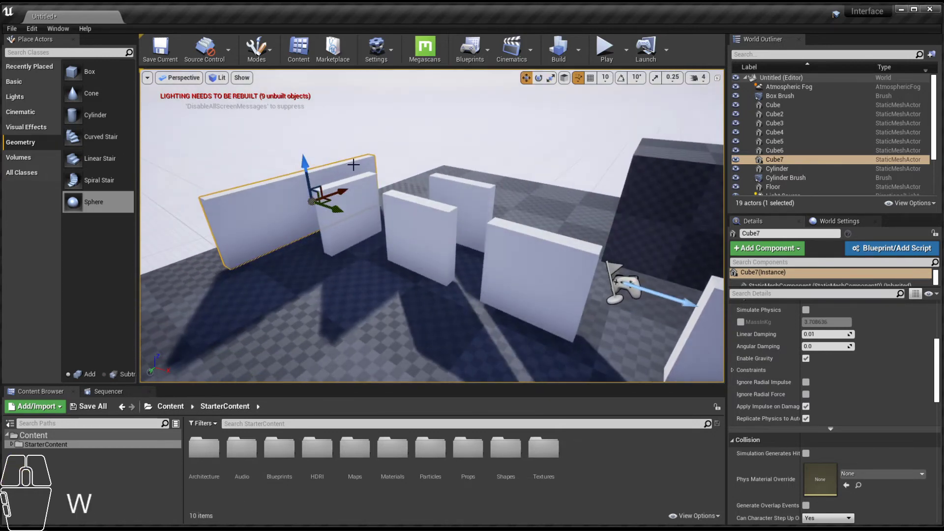
Step: Duplicate the long wall end to end along the floor's edge and add another copy turned perpendicular to it
alt+drag(353, 164, 287, 228)
alt+middle_drag(301, 221, 392, 205)
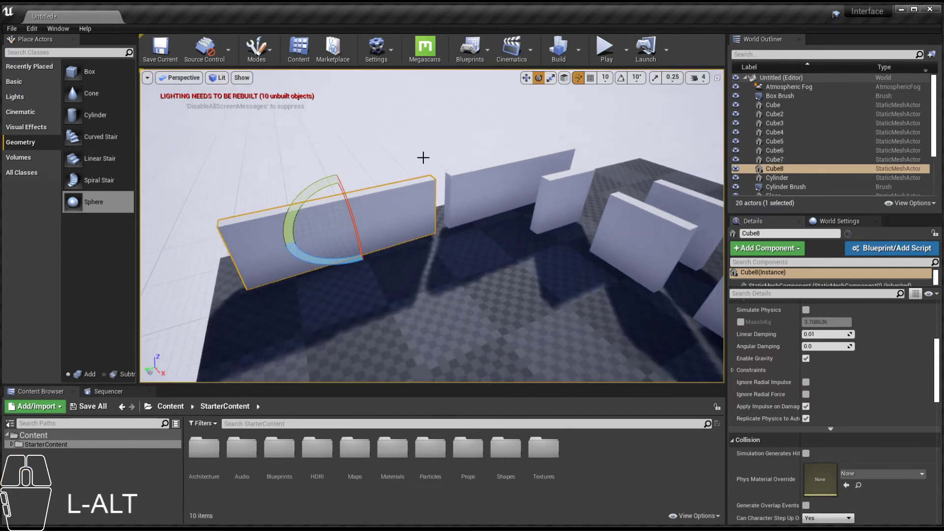
alt+drag(423, 158, 252, 212)
key(w)
alt+drag(235, 179, 168, 180)
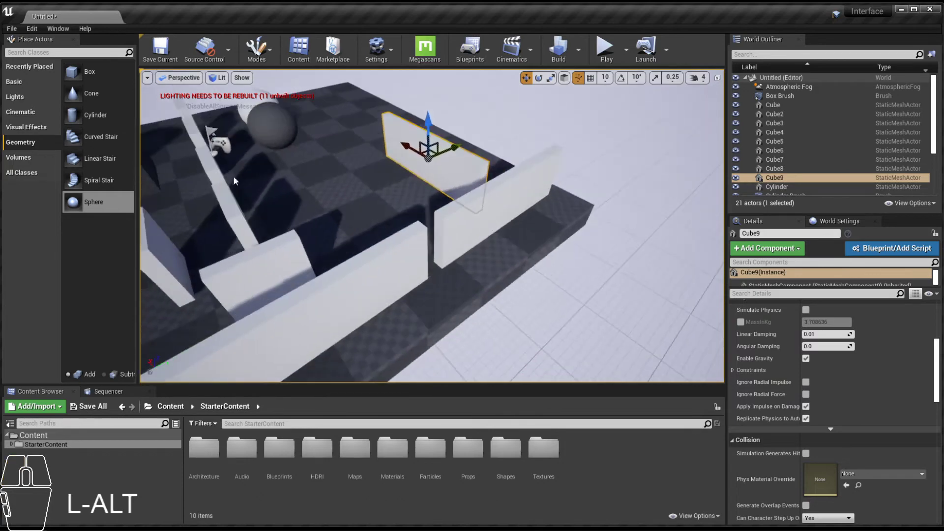
Step: Move the perpendicular wall along its X axis near the side wall with the camera following it
alt+middle_drag(233, 178, 315, 207)
alt+drag(265, 189, 473, 188)
alt+middle_drag(473, 187, 487, 223)
alt+right_drag(487, 224, 516, 224)
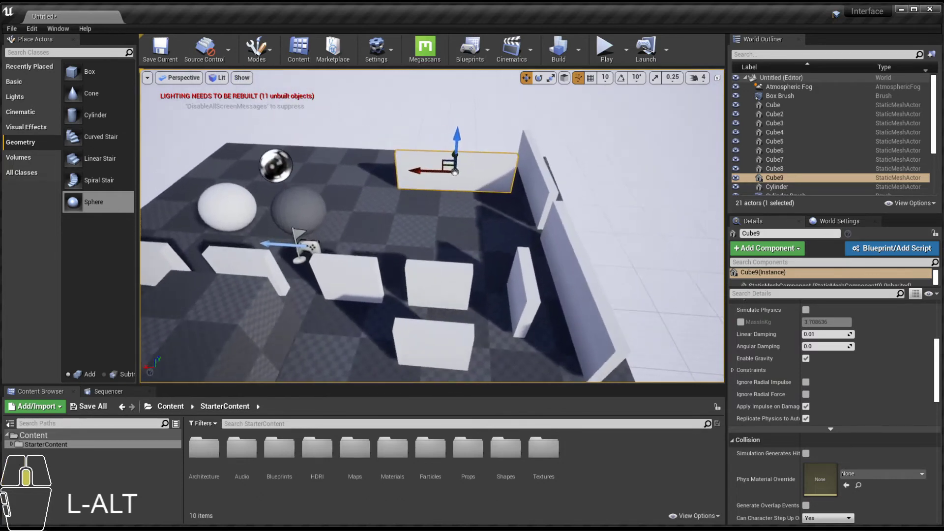
alt+drag(432, 197, 480, 191)
alt+middle_drag(443, 177, 438, 217)
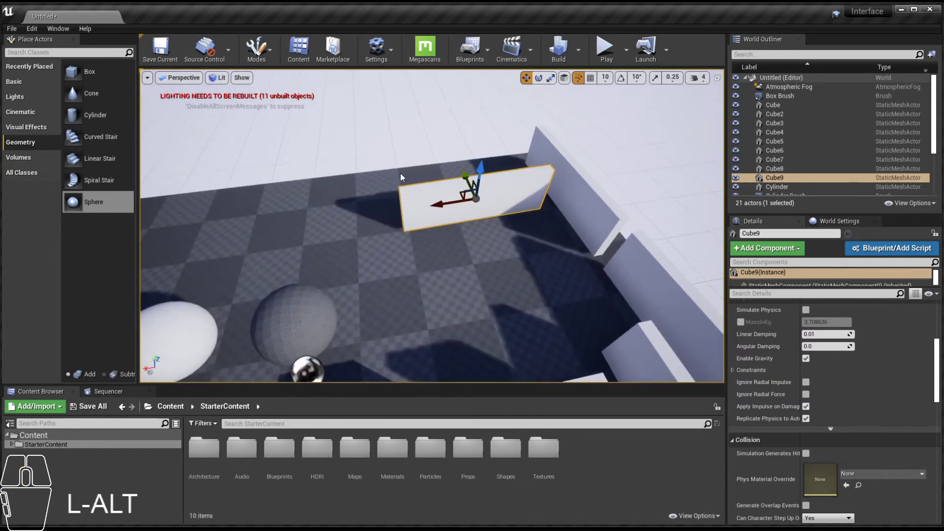
alt+right_drag(401, 173, 544, 193)
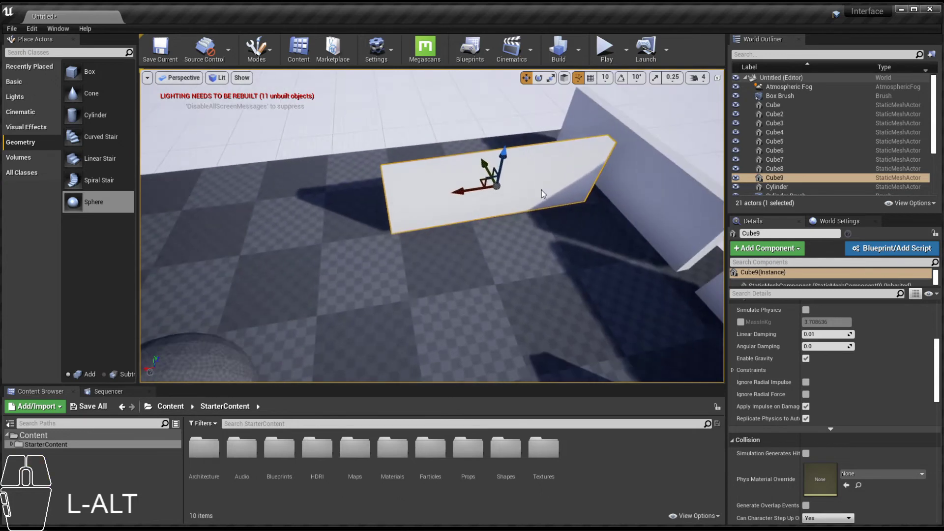
alt+drag(543, 192, 434, 224)
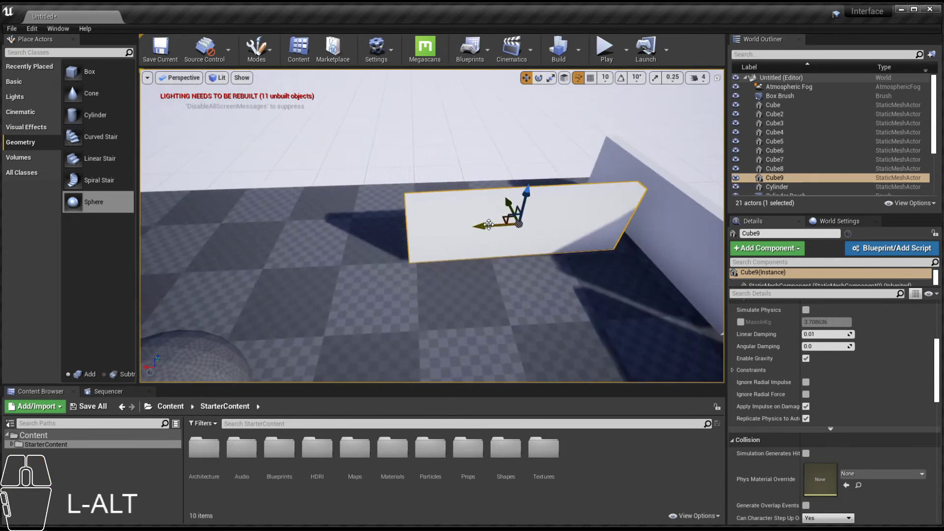
shift+drag(488, 226, 549, 233)
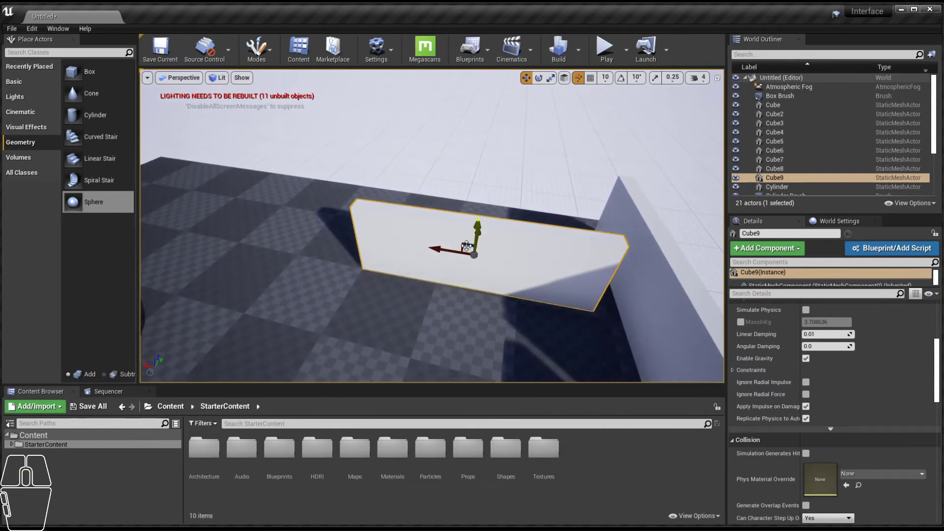
Step: Slide the perpendicular wall lengthwise away from the side wall to leave a small gap
alt+drag(453, 255, 476, 256)
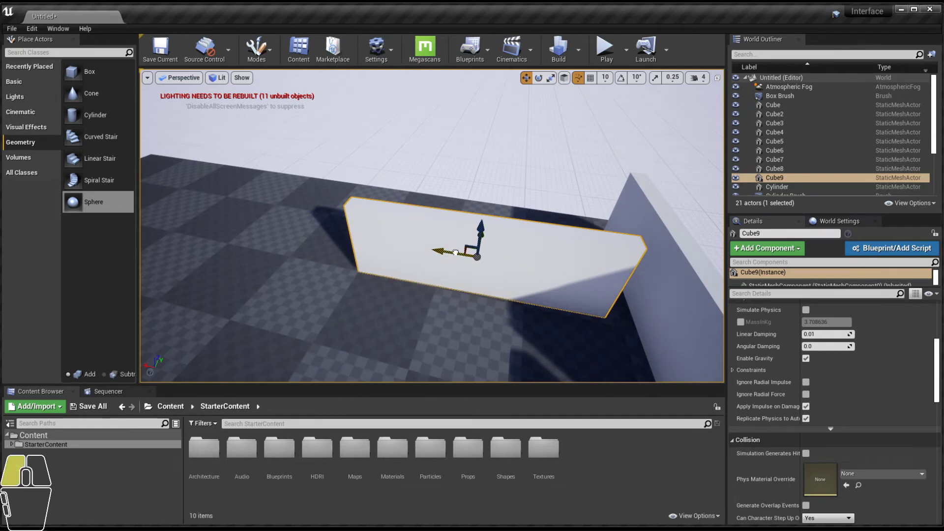
drag(456, 253, 409, 247)
alt+drag(623, 159, 605, 164)
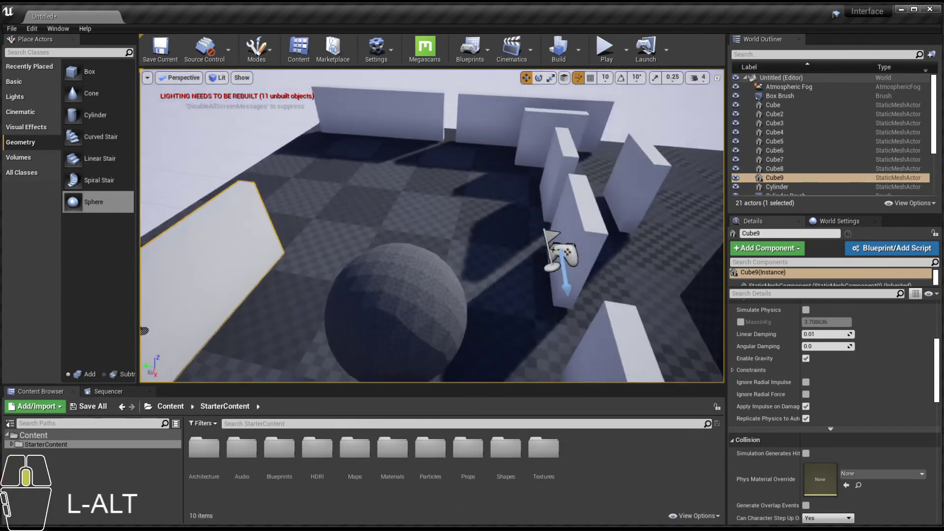
Step: Place the perpendicular wall's pivot at one end of the wall, checking it from several angles
alt+right_drag(624, 158, 571, 158)
alt+drag(570, 158, 462, 162)
mouse_move(463, 162)
alt+right_down()
mouse_move(487, 163)
mouse_move(462, 167)
alt+right_up()
alt+drag(463, 168, 580, 202)
alt+right_drag(581, 202, 616, 219)
alt+drag(616, 219, 543, 284)
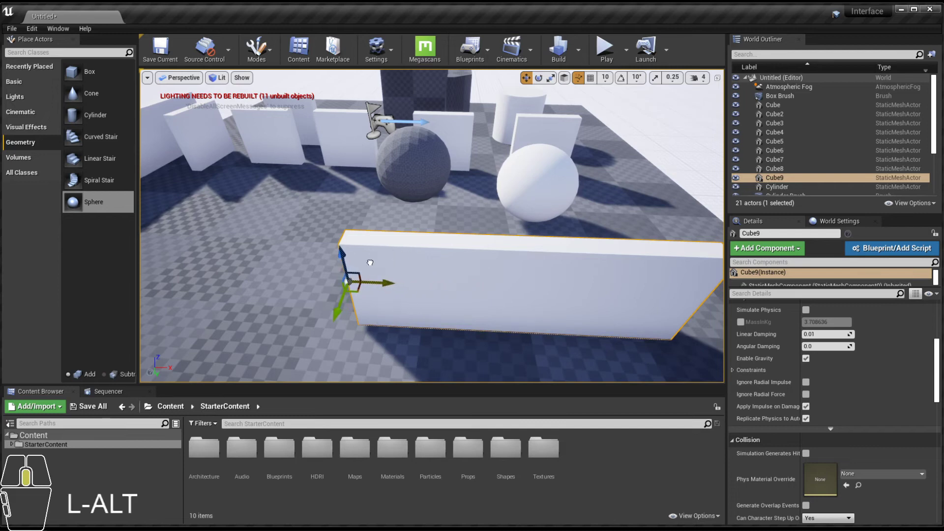
alt+drag(385, 267, 428, 252)
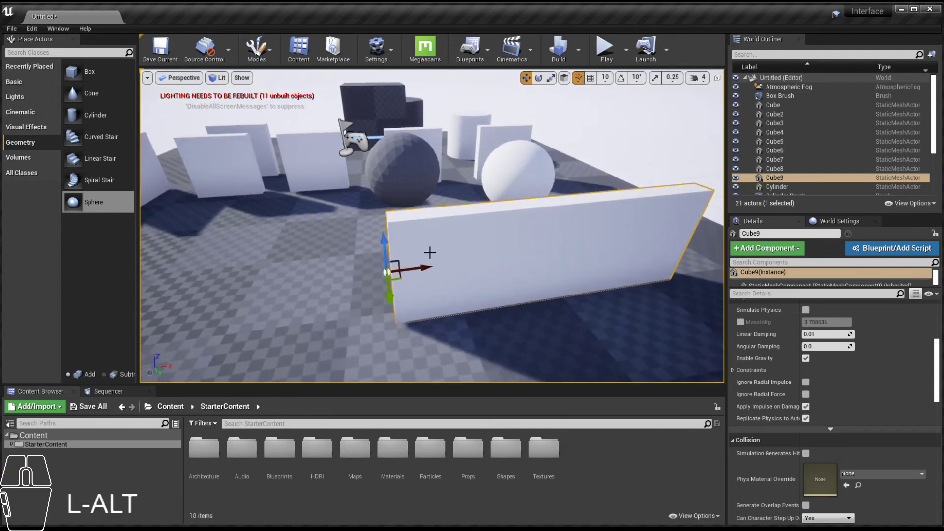
Step: Rotate the wall around its end pivot, swinging it toward the dark sphere
key(e)
drag(356, 308, 584, 182)
alt+drag(465, 206, 411, 238)
key(w)
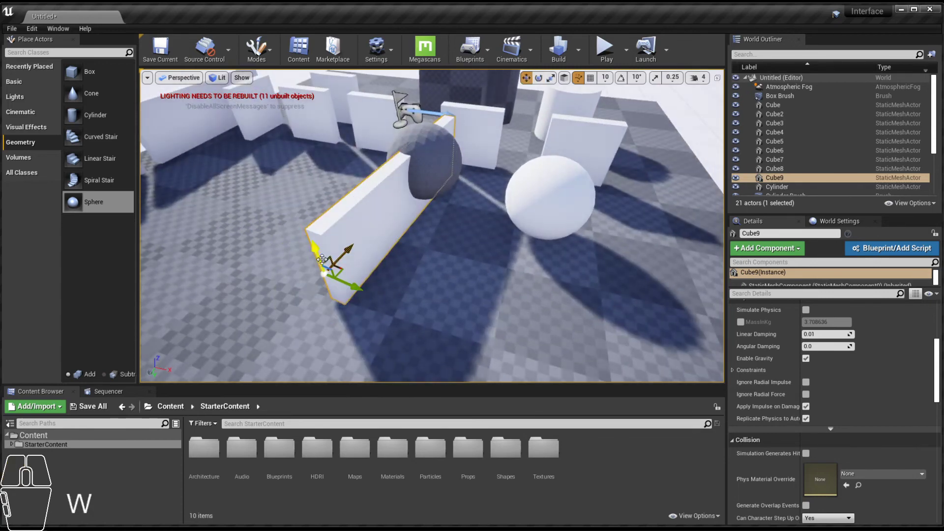
drag(316, 246, 291, 222)
Step: Align the wall so it extends from its end pivot toward the long walls at the floor's edge
alt+drag(370, 221, 317, 202)
alt+middle_drag(369, 220, 337, 217)
alt+middle_drag(263, 200, 264, 200)
alt+drag(246, 221, 221, 275)
key(e)
alt+drag(364, 205, 404, 201)
key(w)
alt+middle_drag(403, 202, 197, 234)
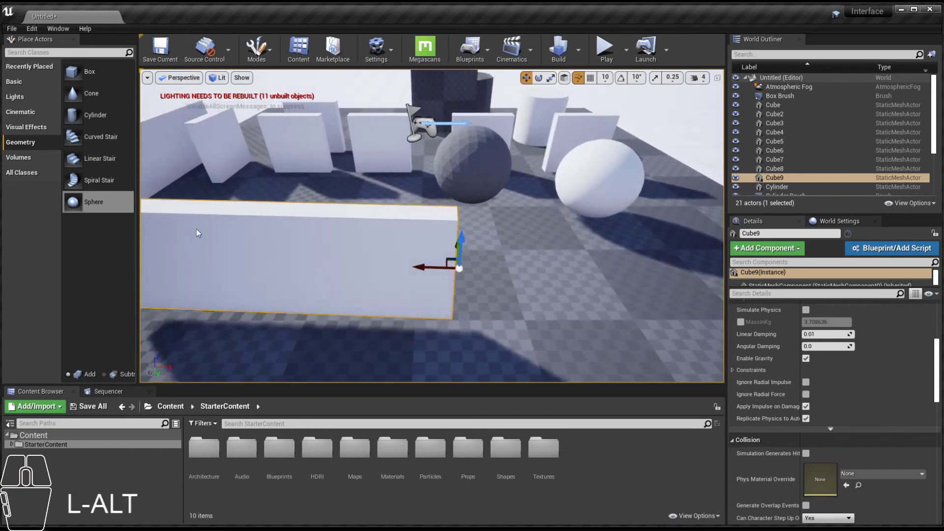
Step: Duplicate the wall along its length, set the copy's pivot at its inner end and butt it against the original
alt+drag(415, 274, 611, 232)
middle_drag(612, 232, 521, 256)
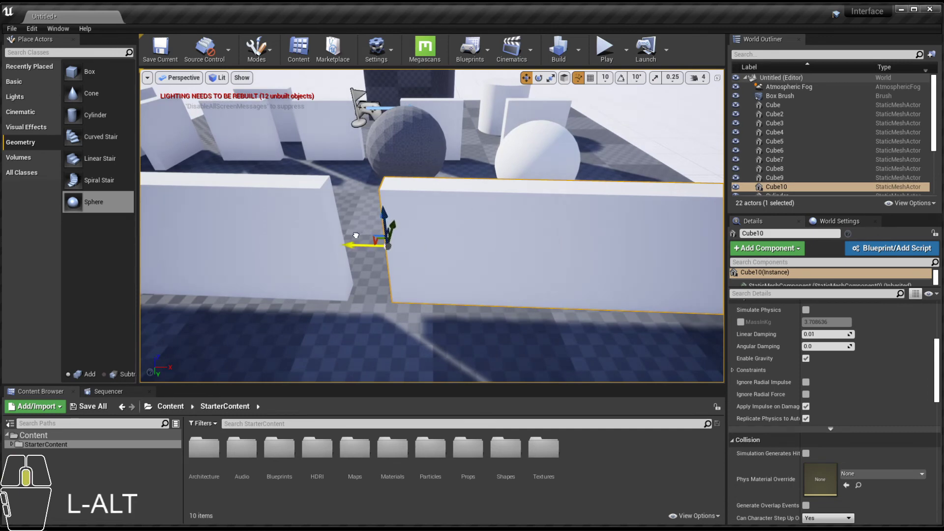
drag(345, 247, 293, 240)
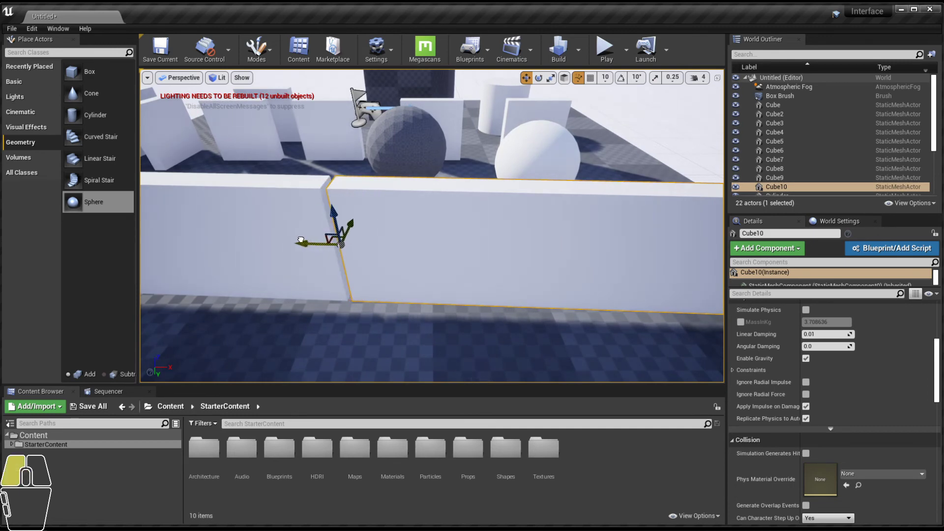
mouse_move(290, 179)
alt+mouse_down()
mouse_move(296, 148)
mouse_move(305, 182)
alt+mouse_up()
drag(326, 241, 349, 216)
Step: Rotate the copied wall around the shared end so the two walls form a right-angled corner
key(e)
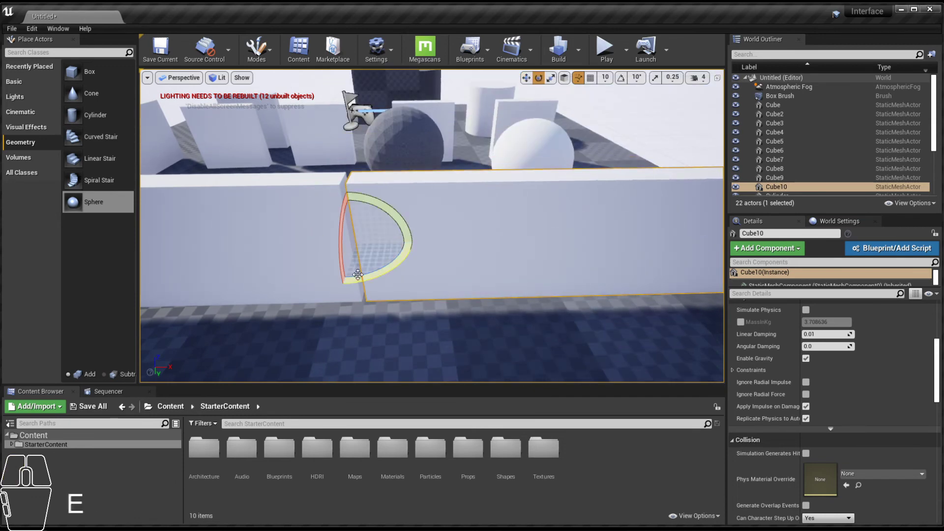
alt+drag(358, 275, 413, 158)
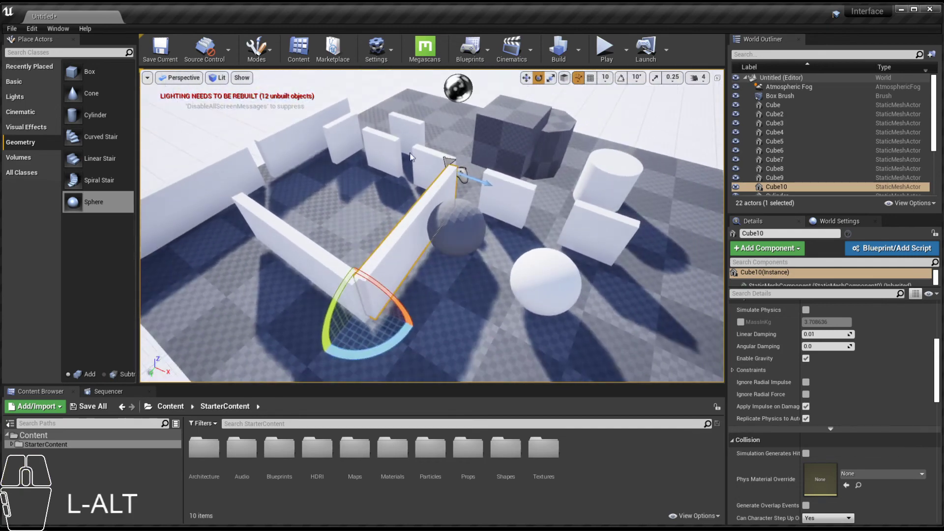
drag(336, 287, 371, 306)
alt+drag(366, 307, 329, 277)
key(e)
drag(360, 341, 311, 320)
key(w)
Step: Play-test the level with the new corner walls and stop the session
alt+drag(376, 297, 584, 203)
alt+right_drag(584, 202, 463, 178)
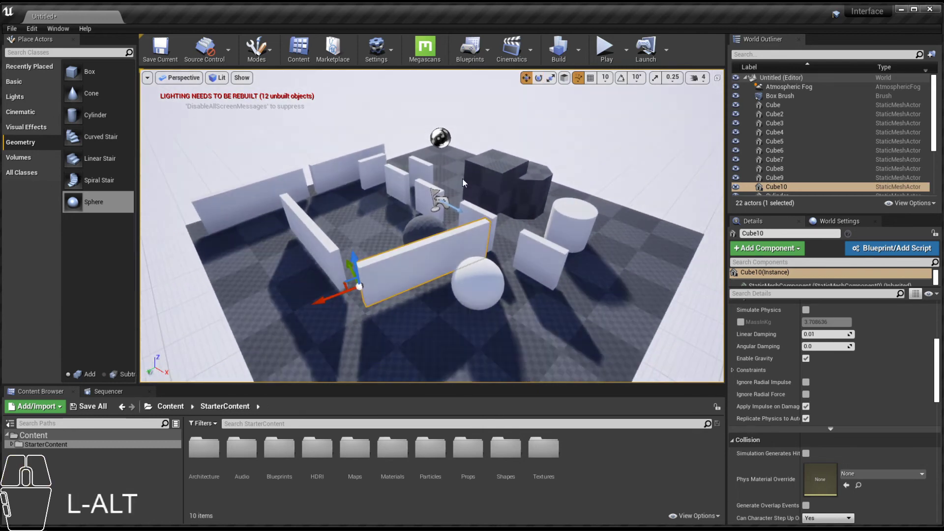
alt+drag(462, 178, 444, 229)
alt+right_drag(445, 229, 493, 105)
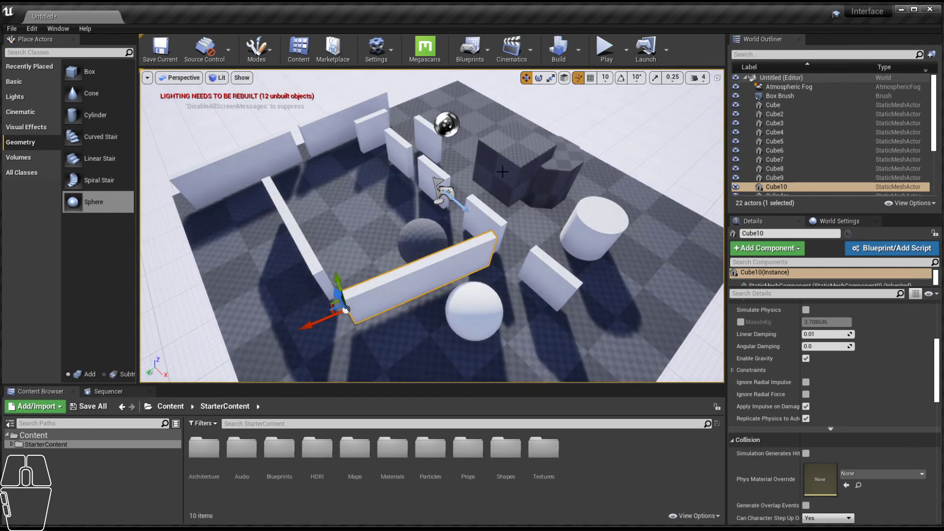
click(605, 48)
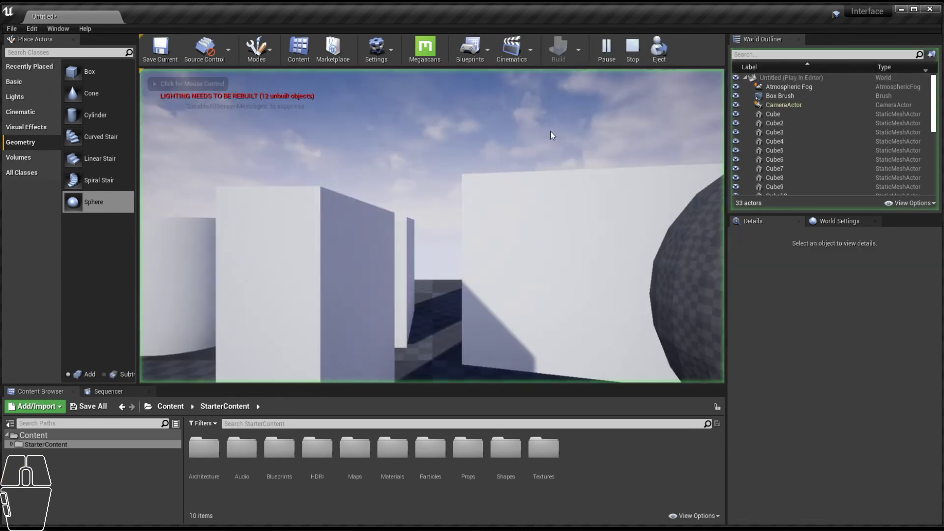
click(633, 57)
Step: Examine the finished wall layout and shapes from several angles around the level
alt+drag(401, 182, 525, 224)
alt+right_drag(525, 224, 345, 187)
alt+drag(345, 188, 565, 232)
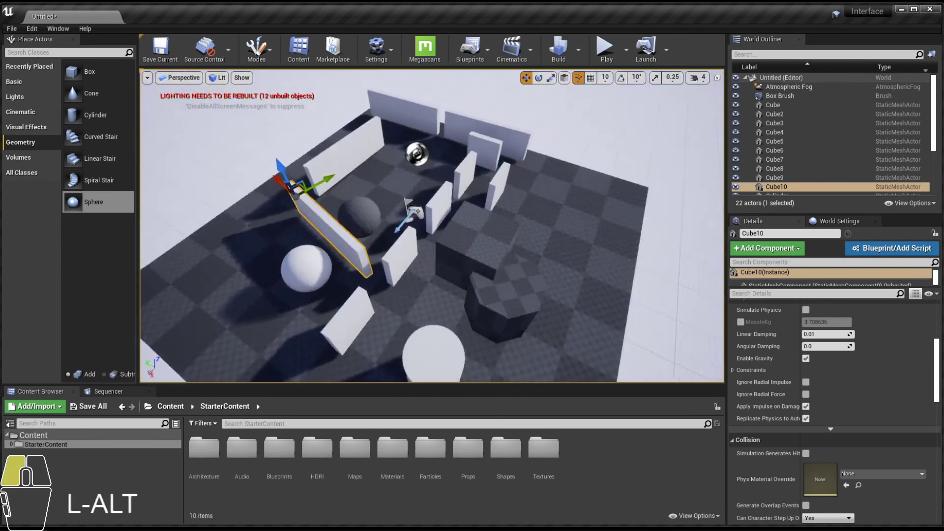
alt+drag(547, 175, 684, 153)
alt+middle_drag(547, 175, 522, 163)
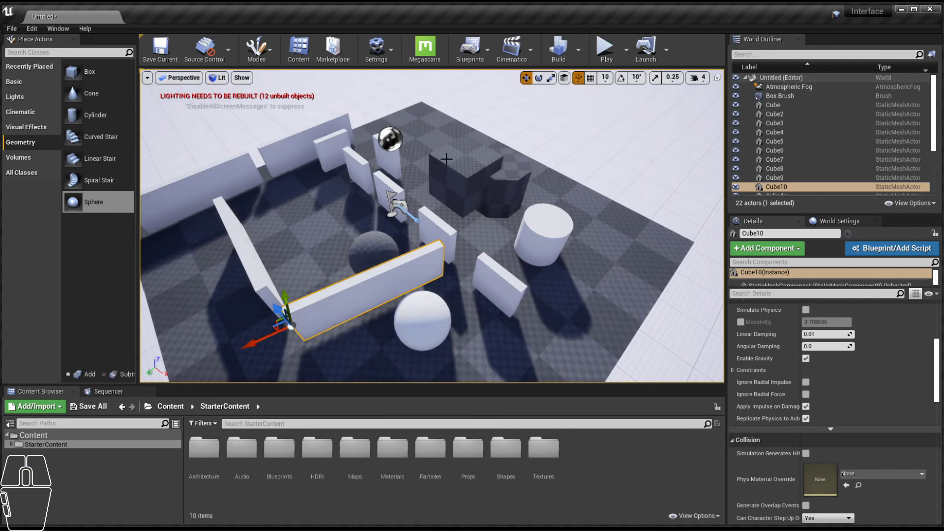
alt+right_drag(470, 177, 427, 171)
alt+middle_drag(469, 177, 482, 157)
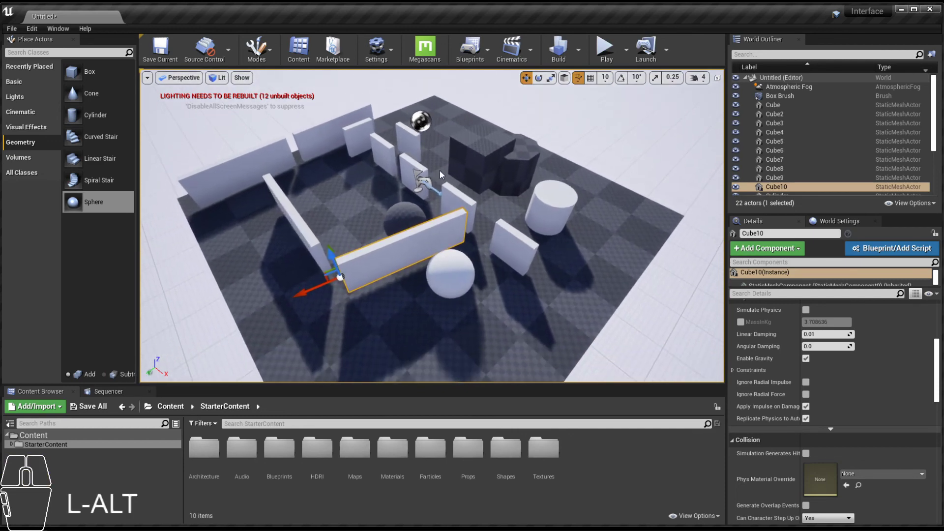
alt+right_drag(469, 177, 486, 161)
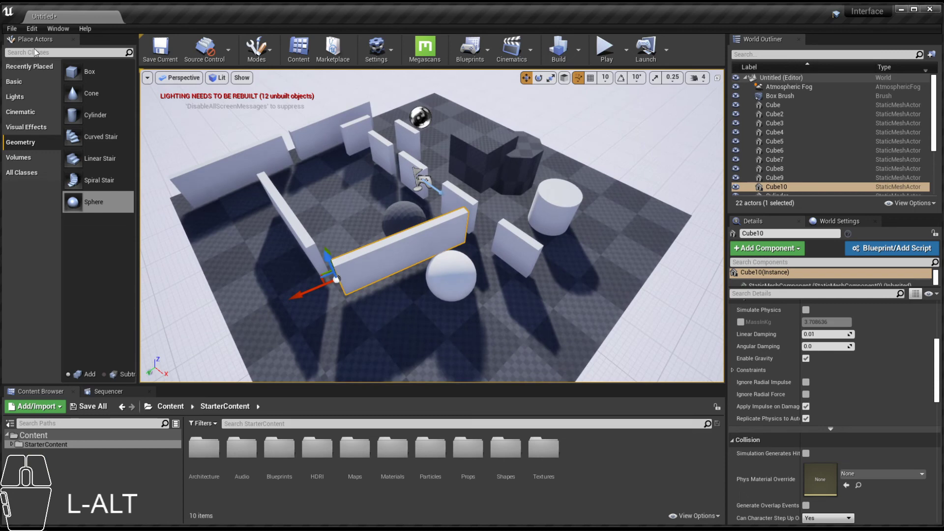
Step: Save the current level as NewMap in the Content folder and show that folder's assets
click(11, 28)
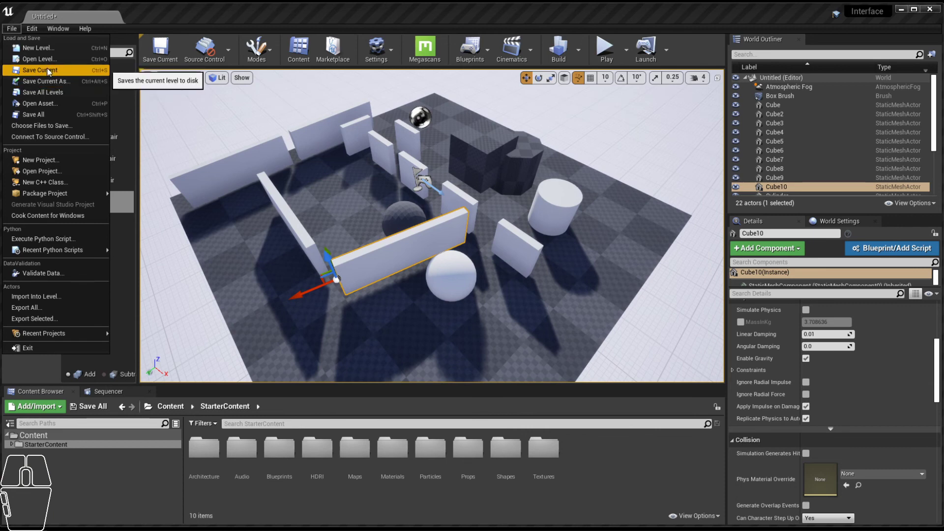
click(14, 30)
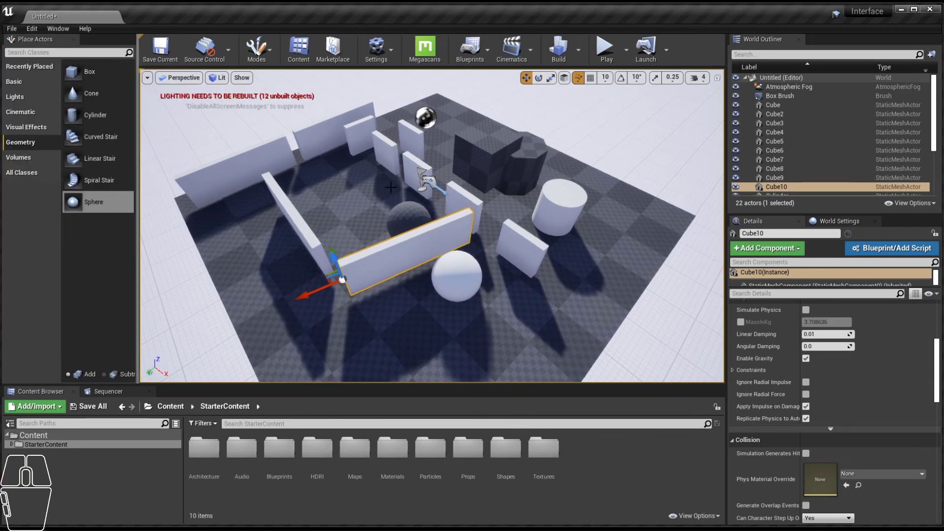
key(ctrl+s)
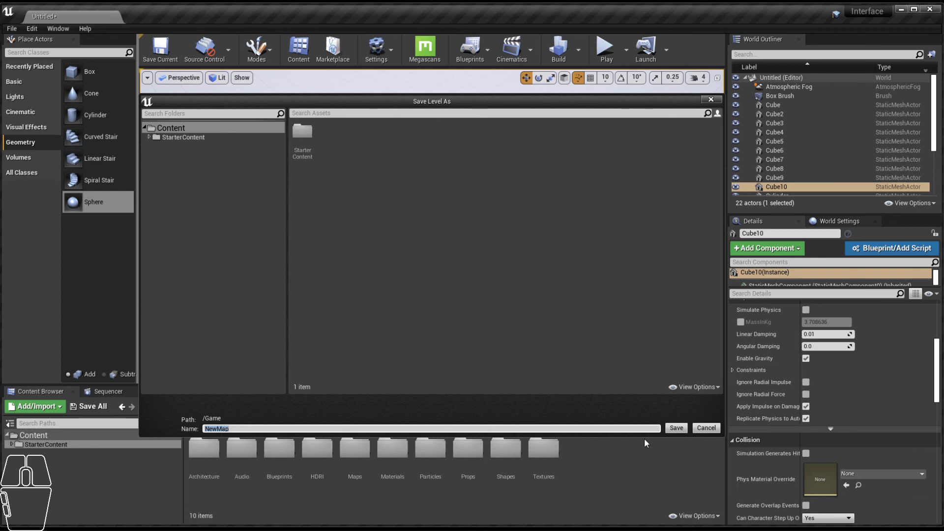
click(678, 429)
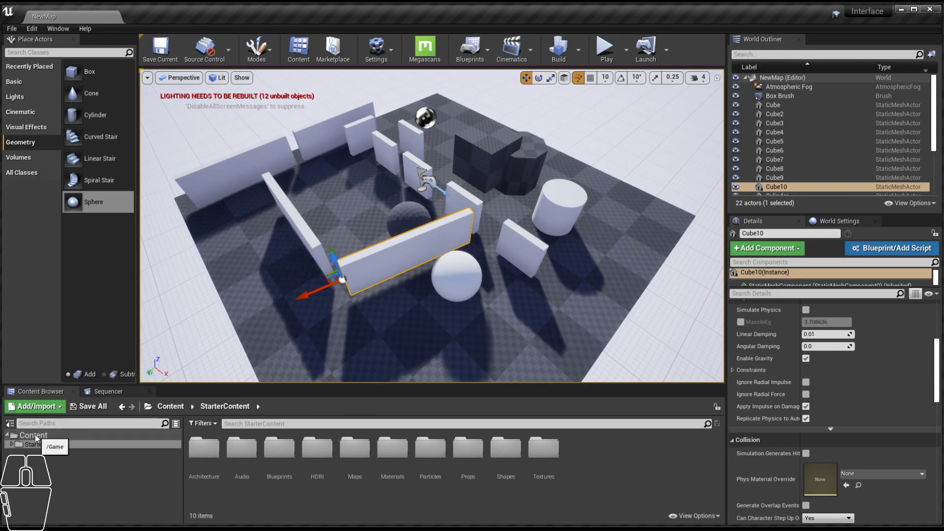
click(34, 435)
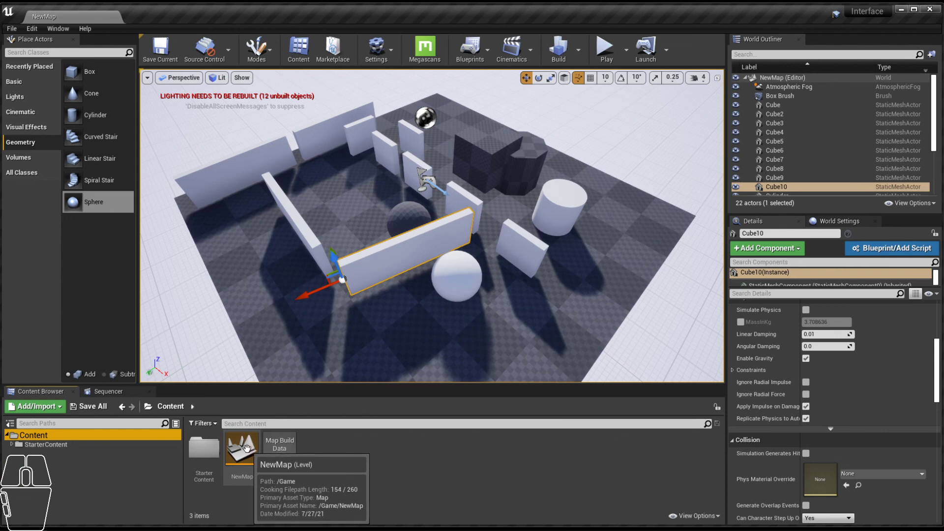
Step: Create a new level with the basic floor and sky, and reopen NewMap from the Content folder
click(12, 29)
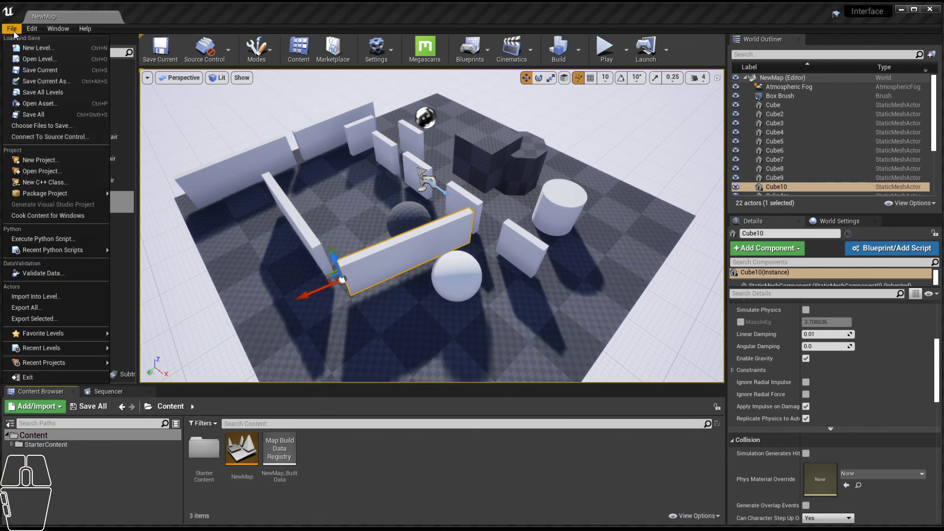
click(36, 47)
click(347, 216)
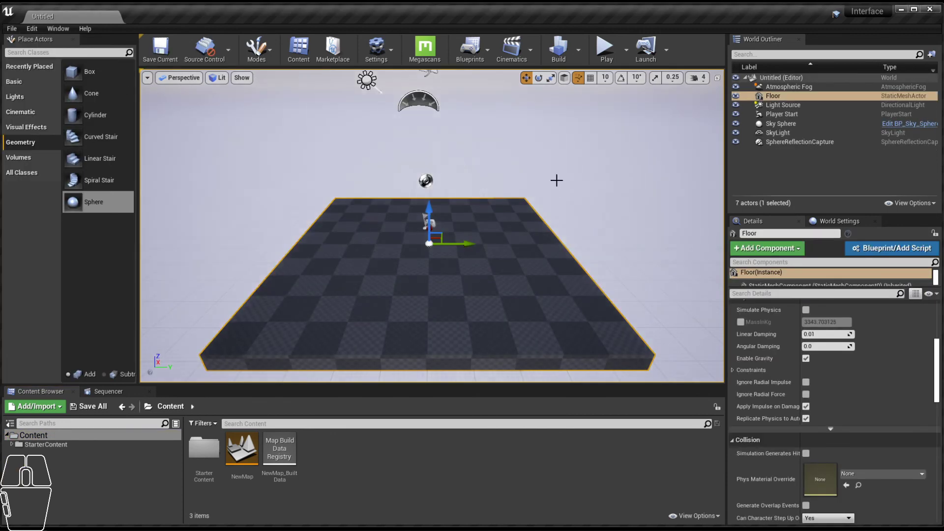
right_drag(557, 181, 561, 175)
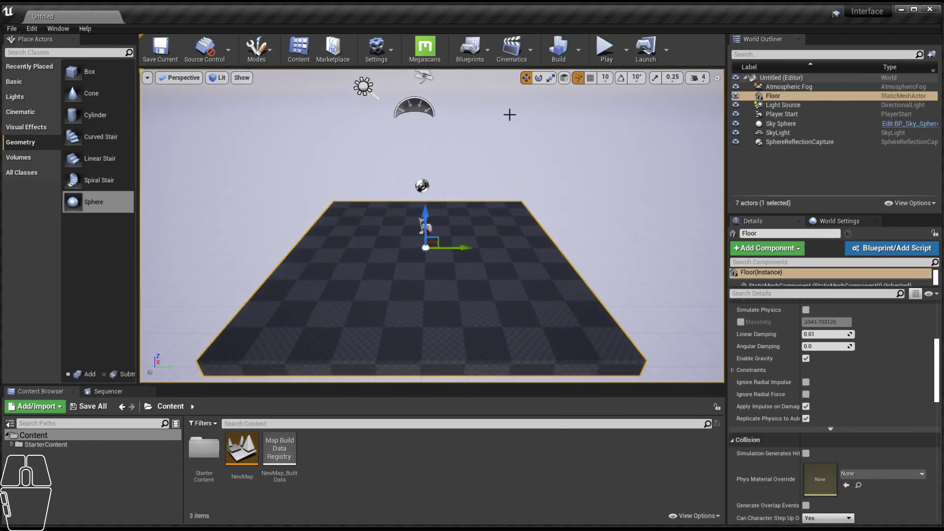
double_click(239, 456)
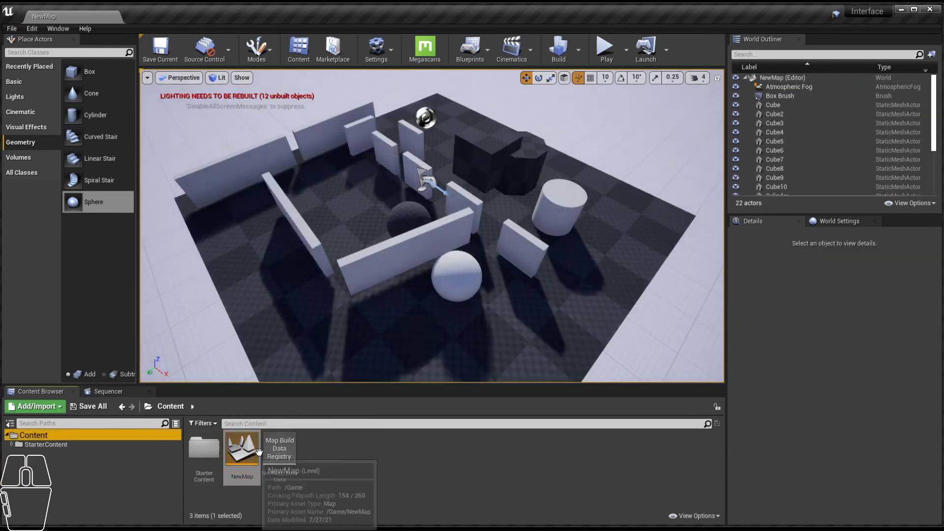